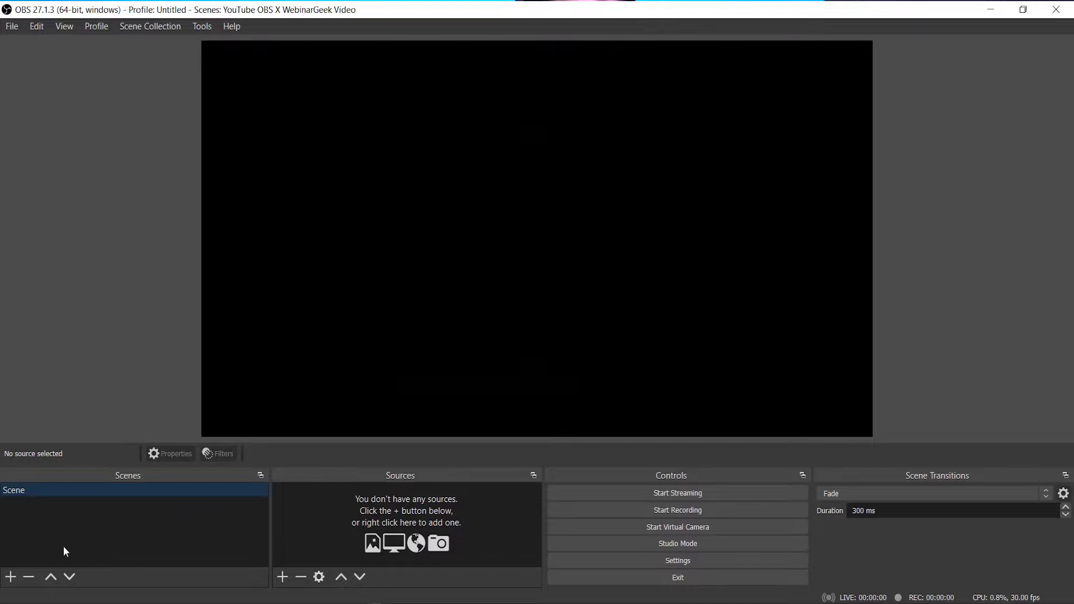
Step: Add a Video Capture Device source named "Logitech webcam" to the scene
left_click(10, 577)
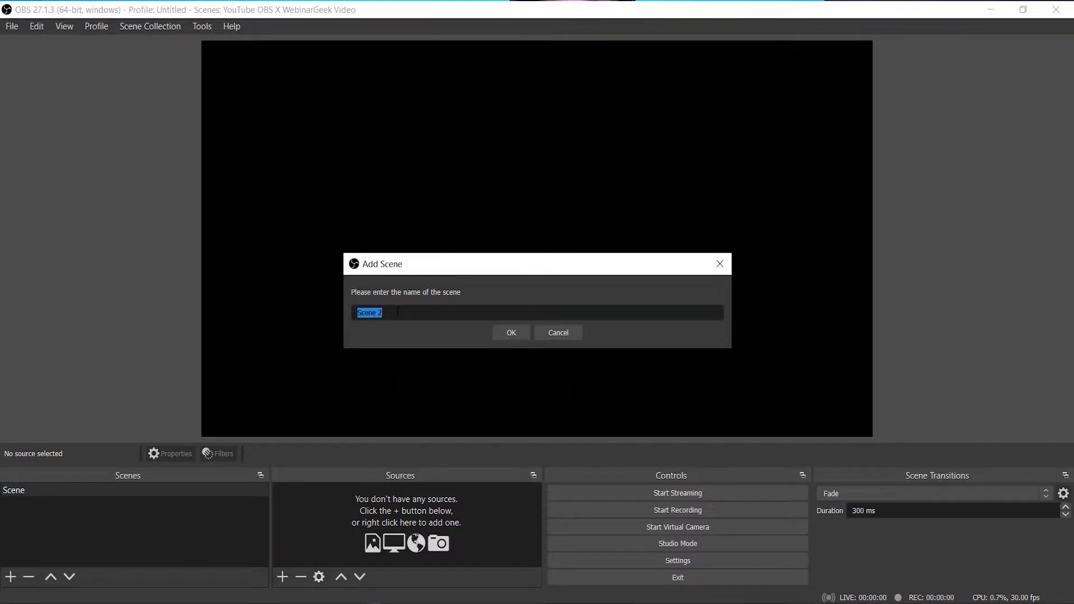
left_click(551, 333)
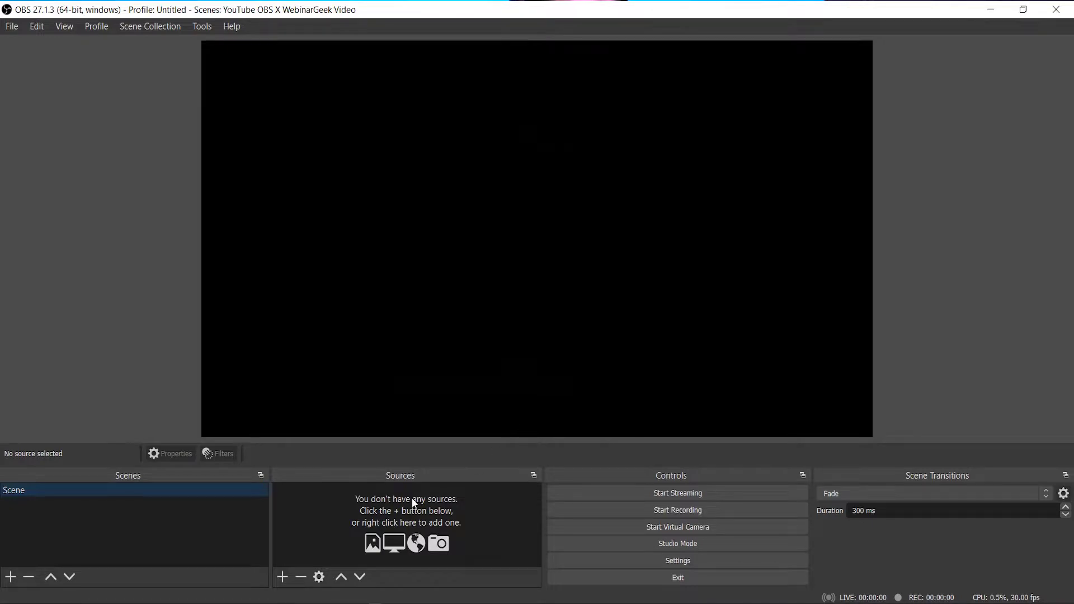
left_click(282, 578)
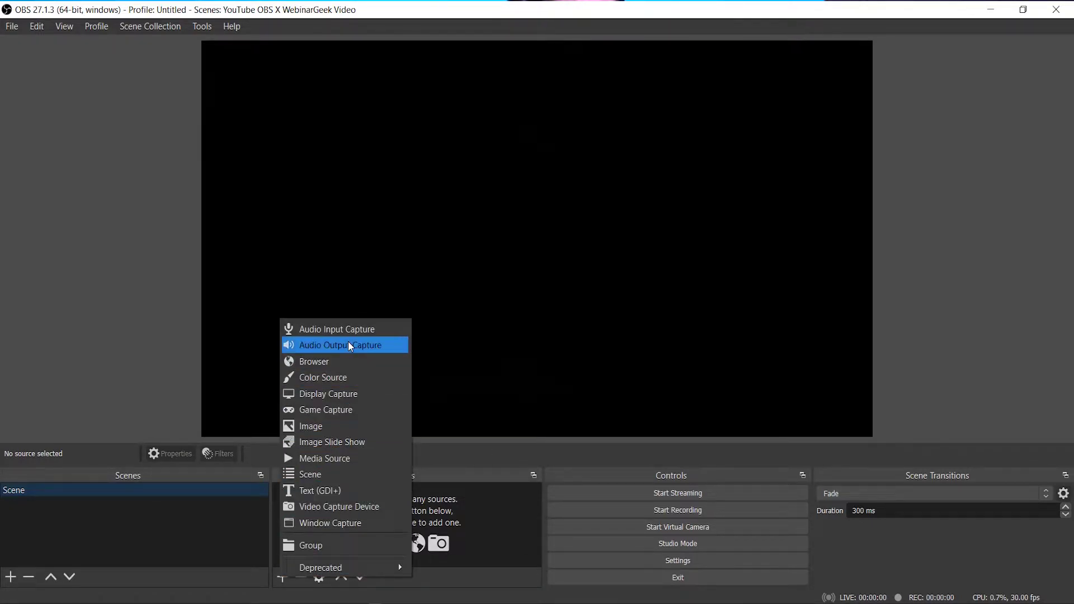
left_click(364, 508)
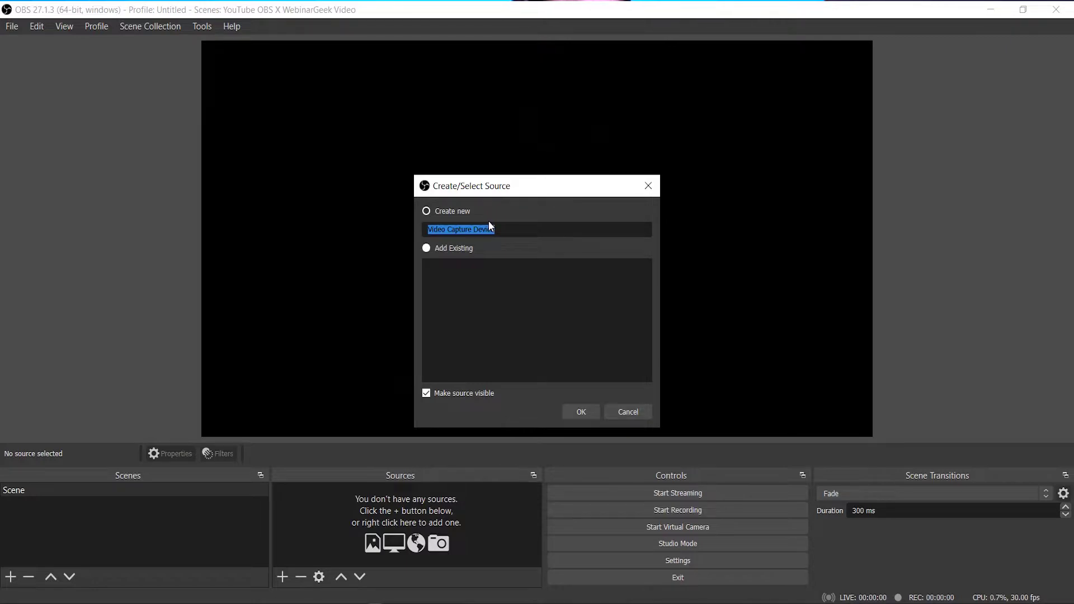
key("BackSpace")
type("Logitech webcam")
left_click(581, 411)
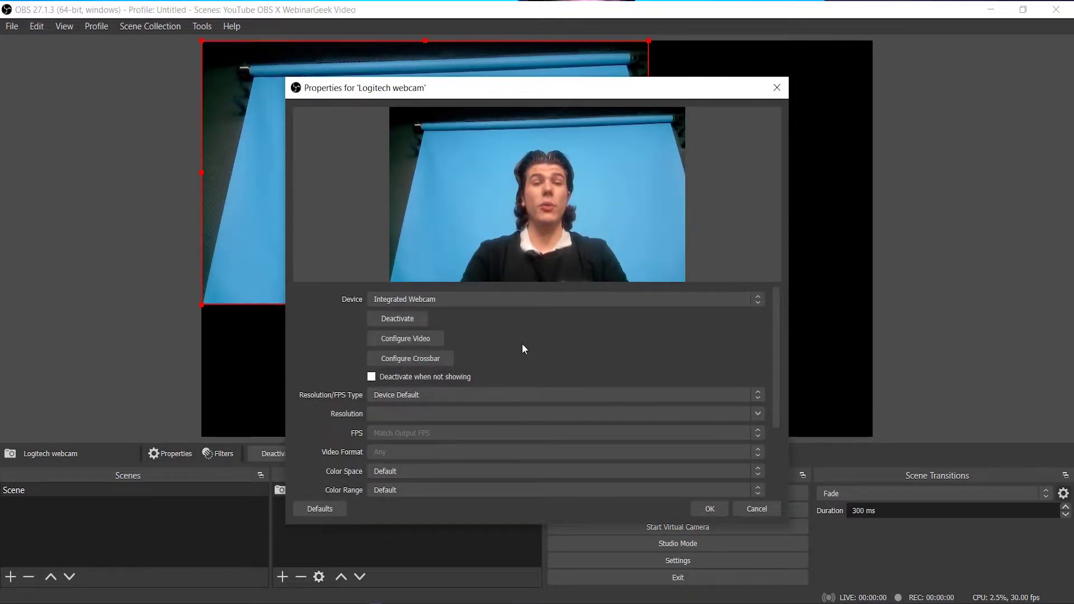
Step: Set the webcam source's device to c922 Pro Stream Webcam with a custom resolution of 1920x1080 and accept the properties
left_click(531, 294)
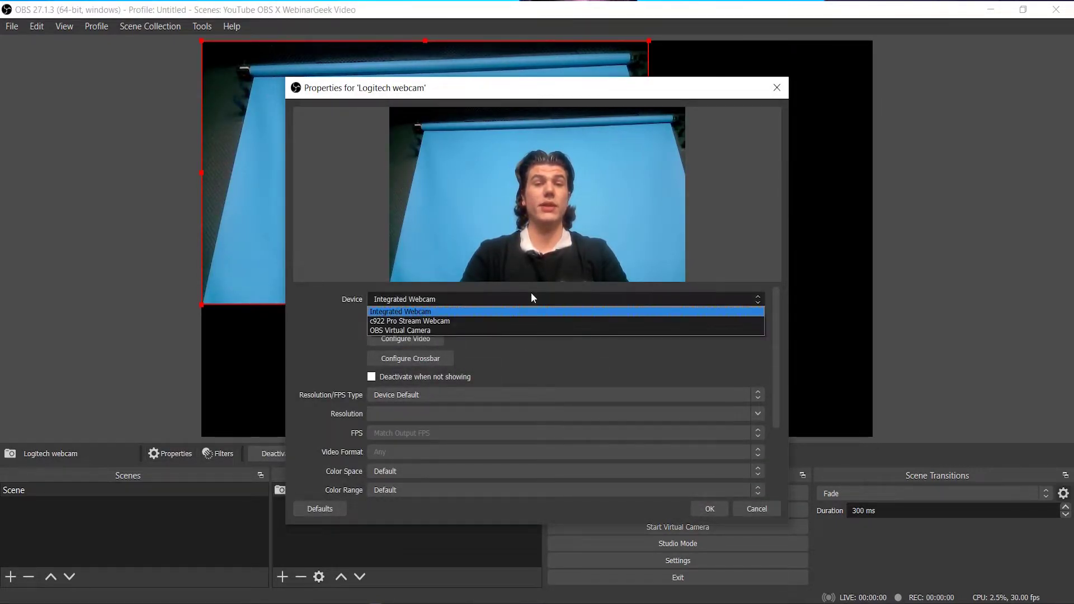
left_click(518, 320)
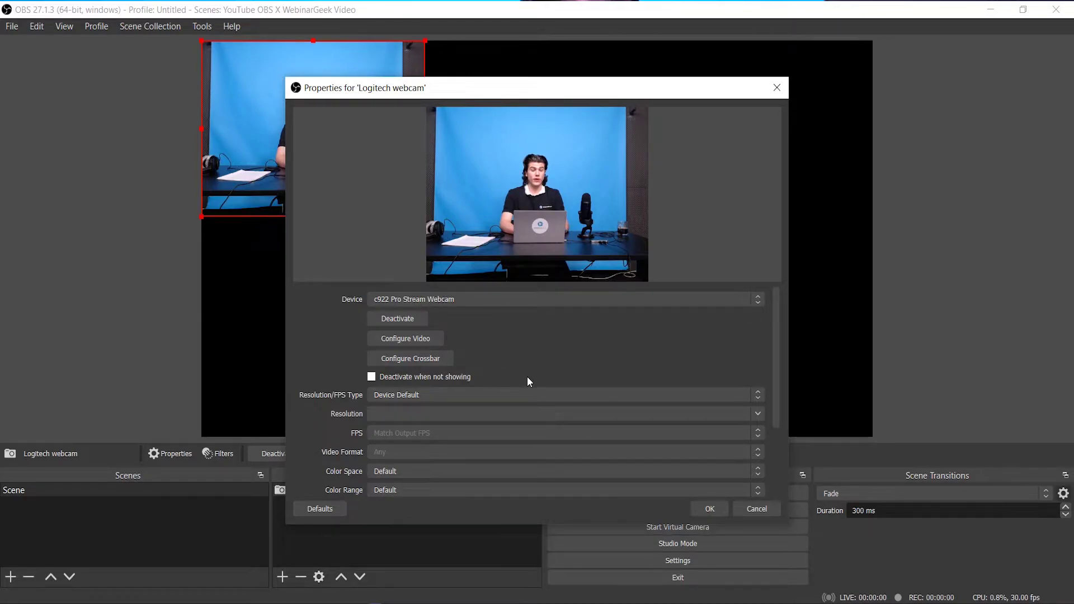
left_click(535, 394)
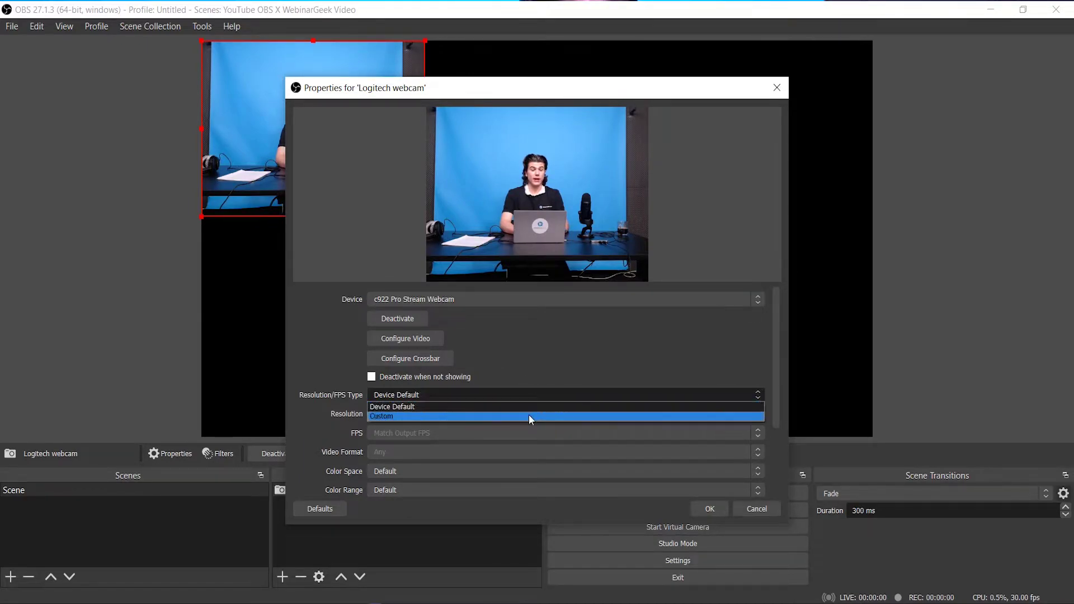
left_click(529, 416)
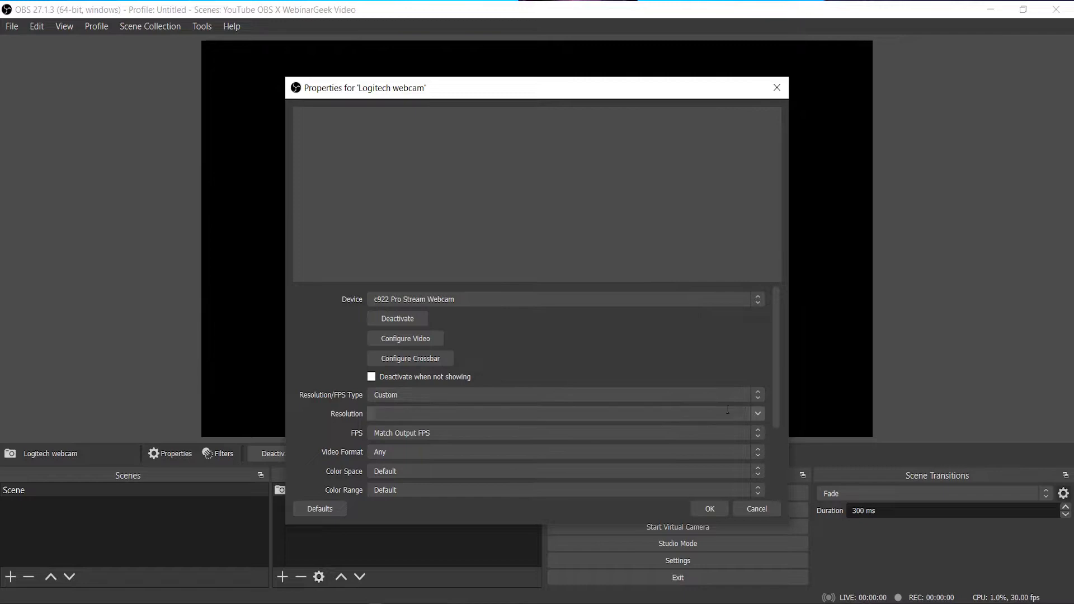
left_click(758, 414)
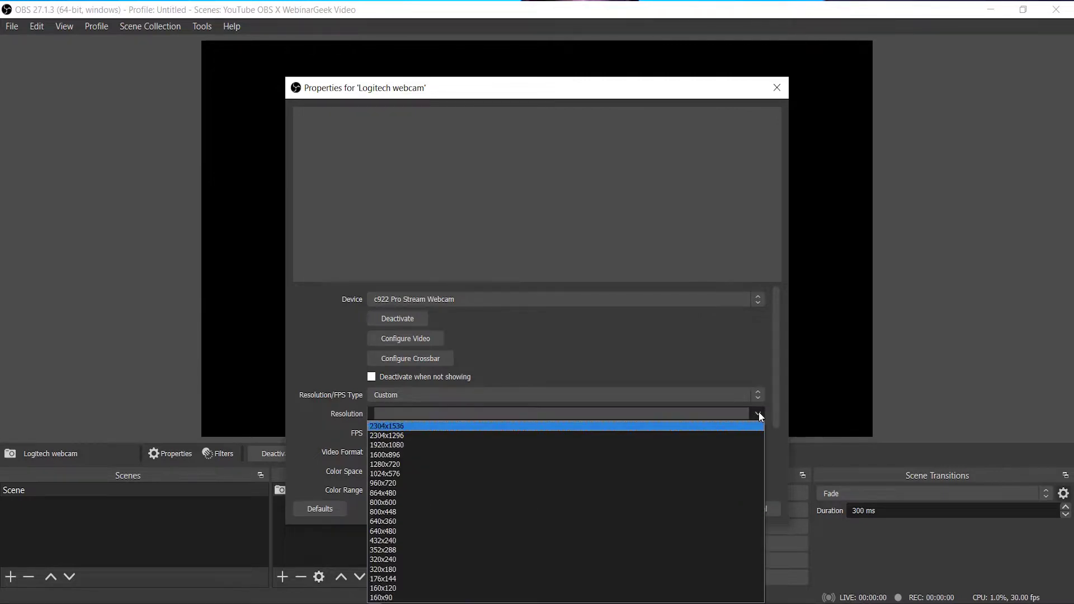
left_click(640, 448)
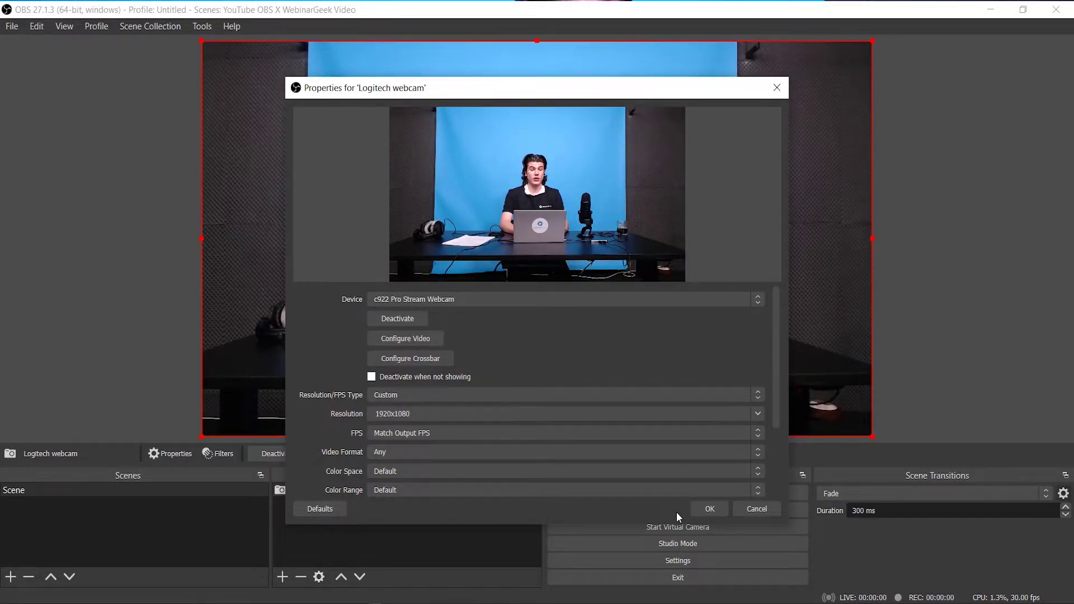
left_click(708, 509)
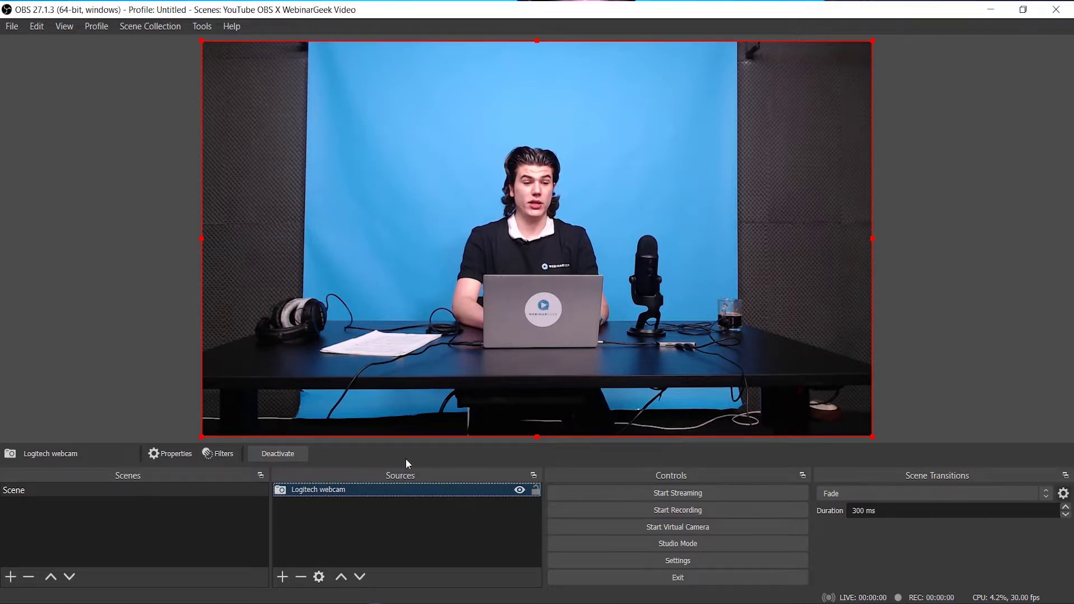
Step: Try flipping the webcam source horizontally and vertically with the transform options
left_click(37, 27)
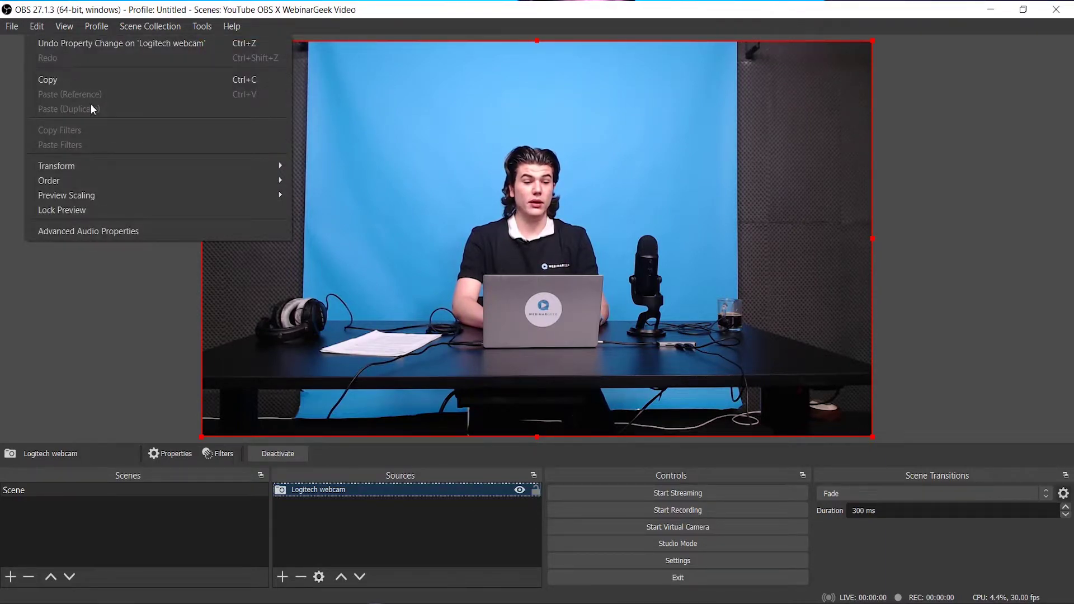
mouse_move(136, 165)
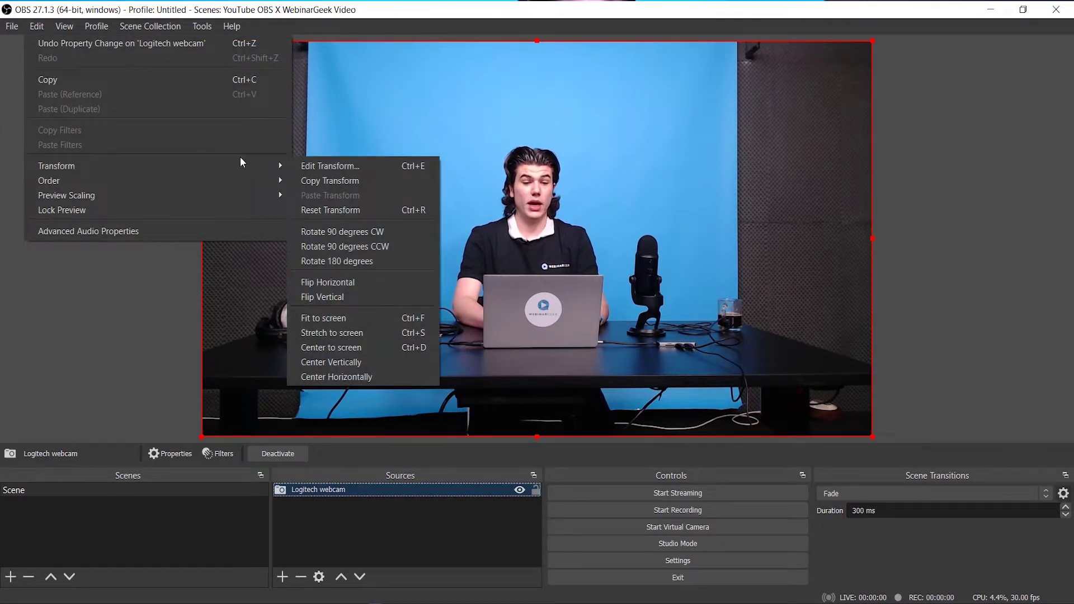
left_click(362, 284)
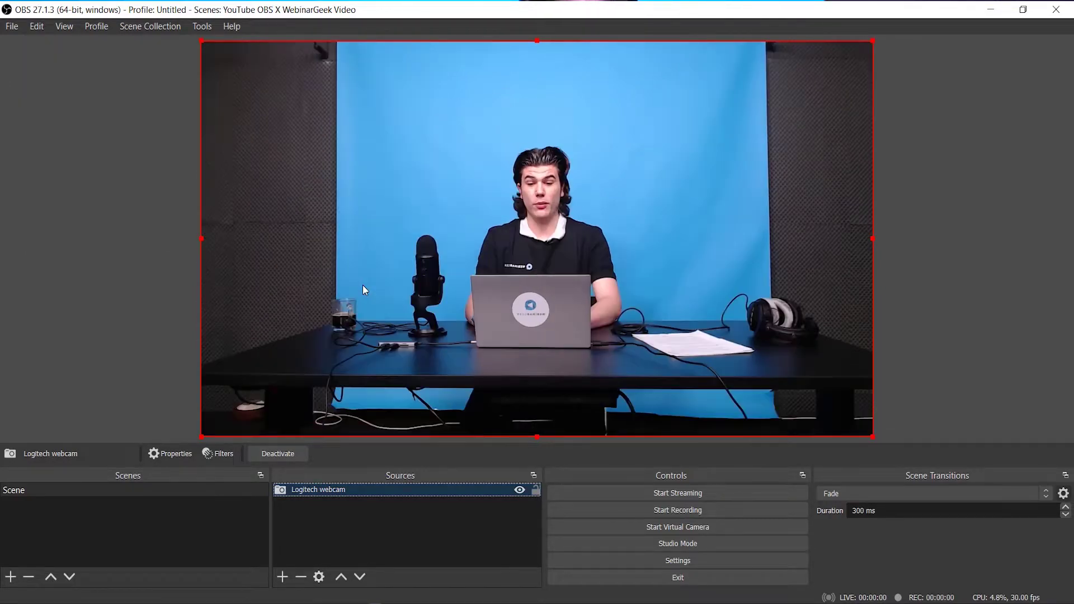
left_click(34, 26)
mouse_move(107, 167)
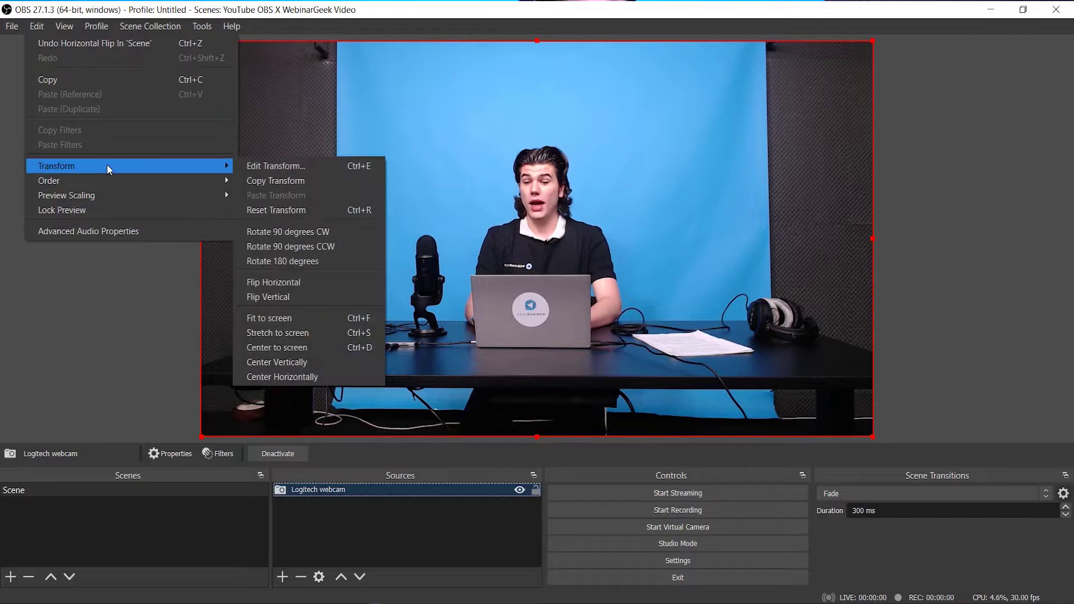
left_click(281, 297)
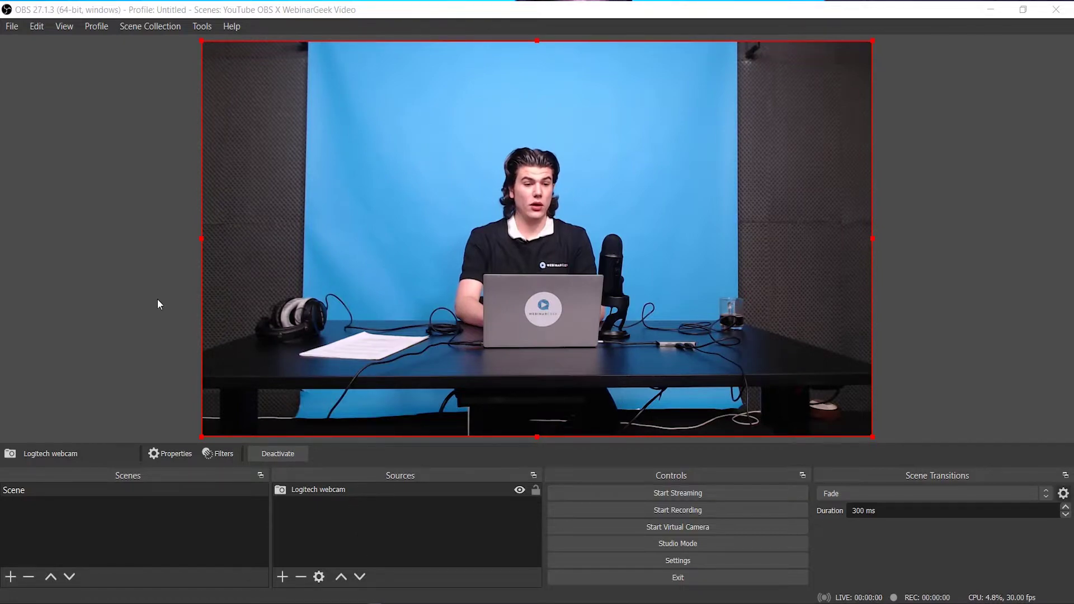
Step: Show the Audio Mixer dock in the main window
left_click(65, 29)
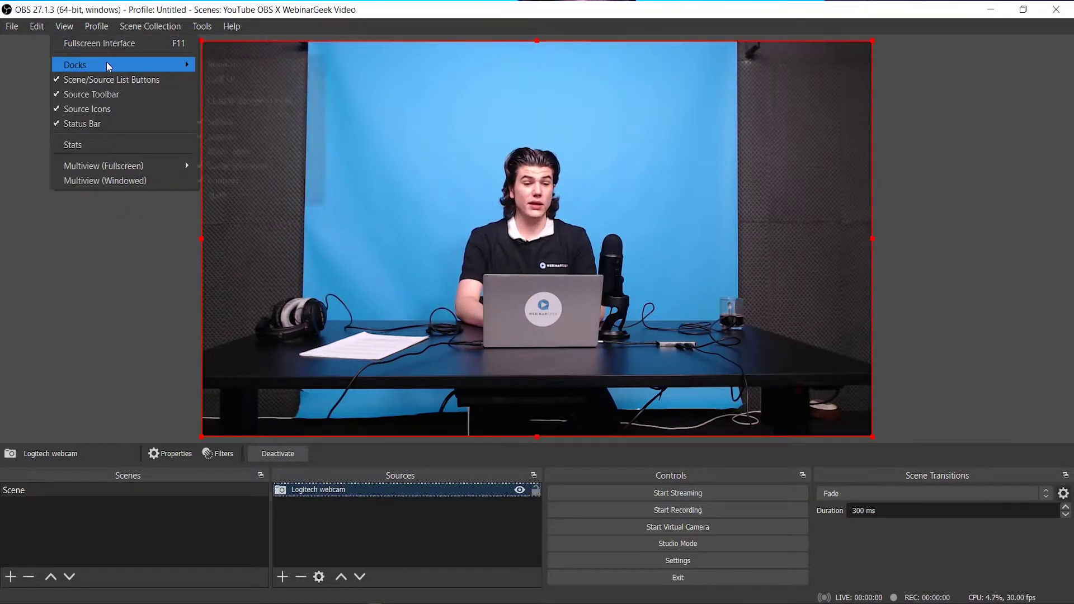
mouse_move(156, 71)
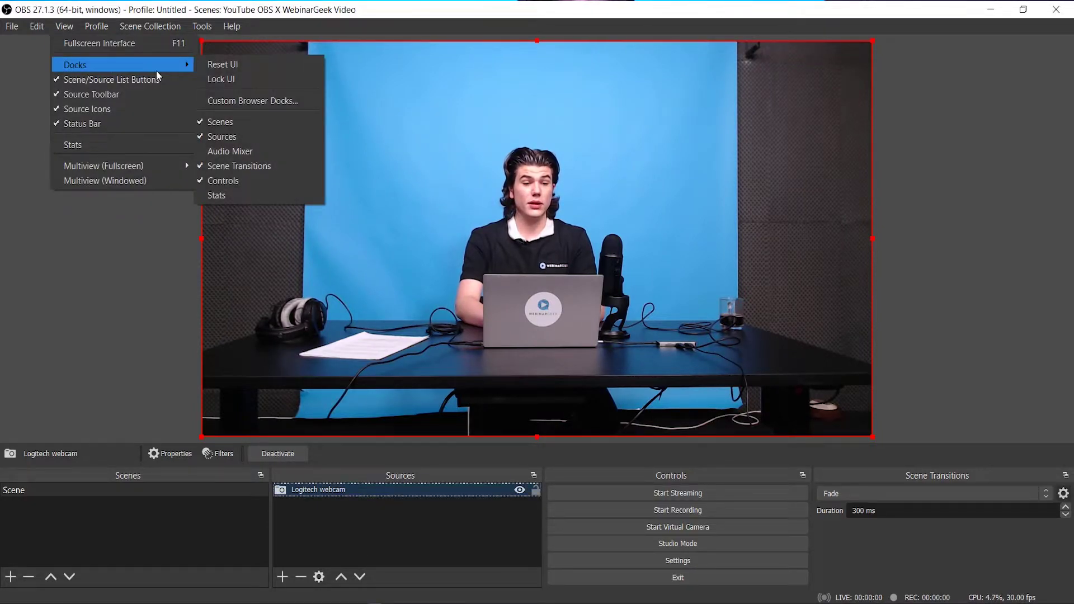
left_click(253, 151)
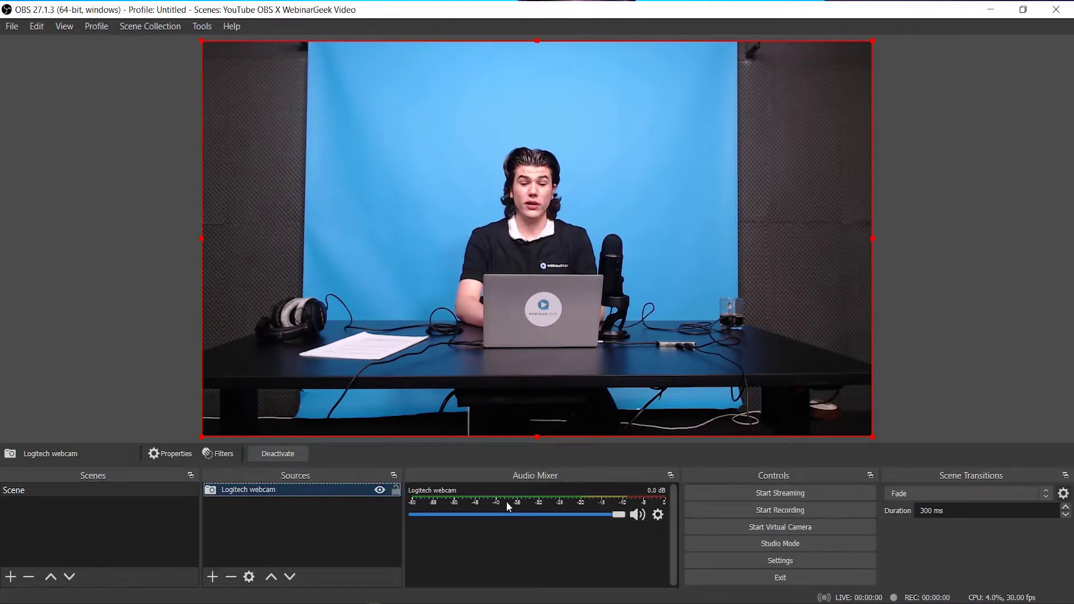
Step: Add an Audio Input Capture source named "Blue yeti Microphone"
left_click(358, 521)
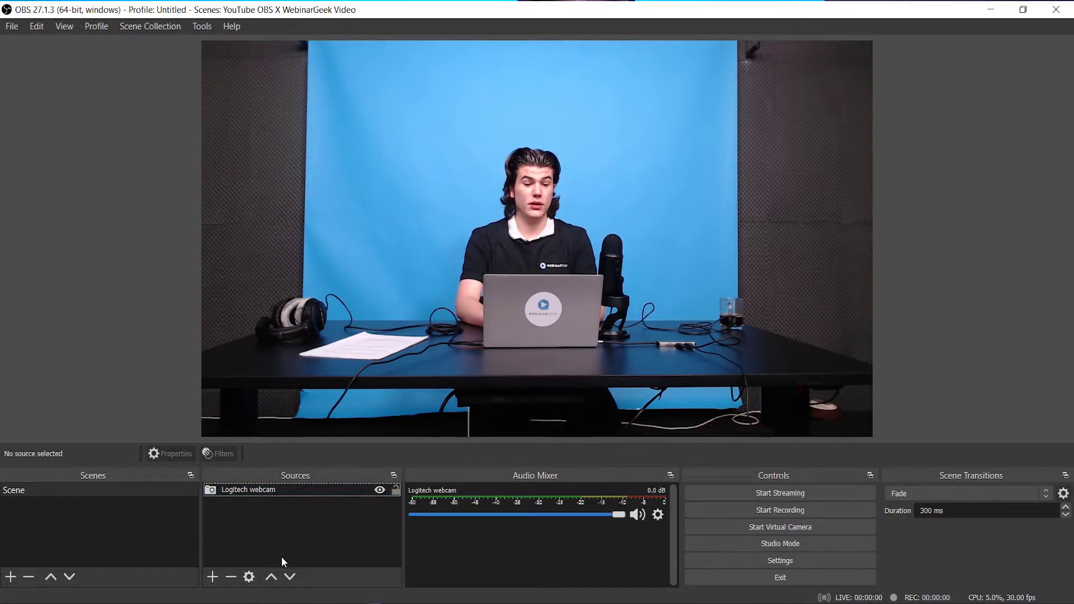
left_click(213, 577)
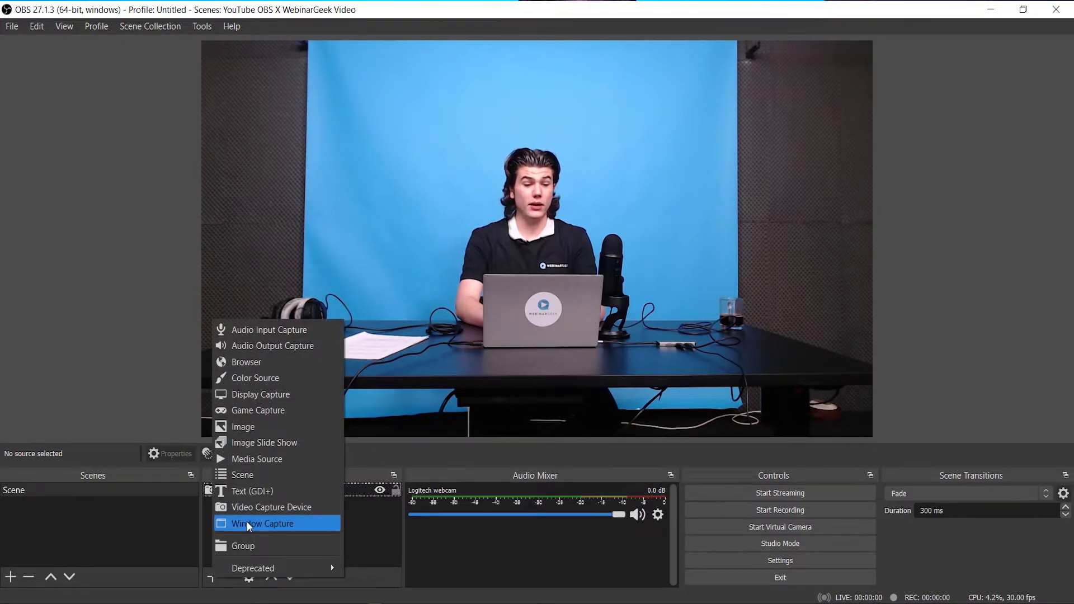
left_click(295, 331)
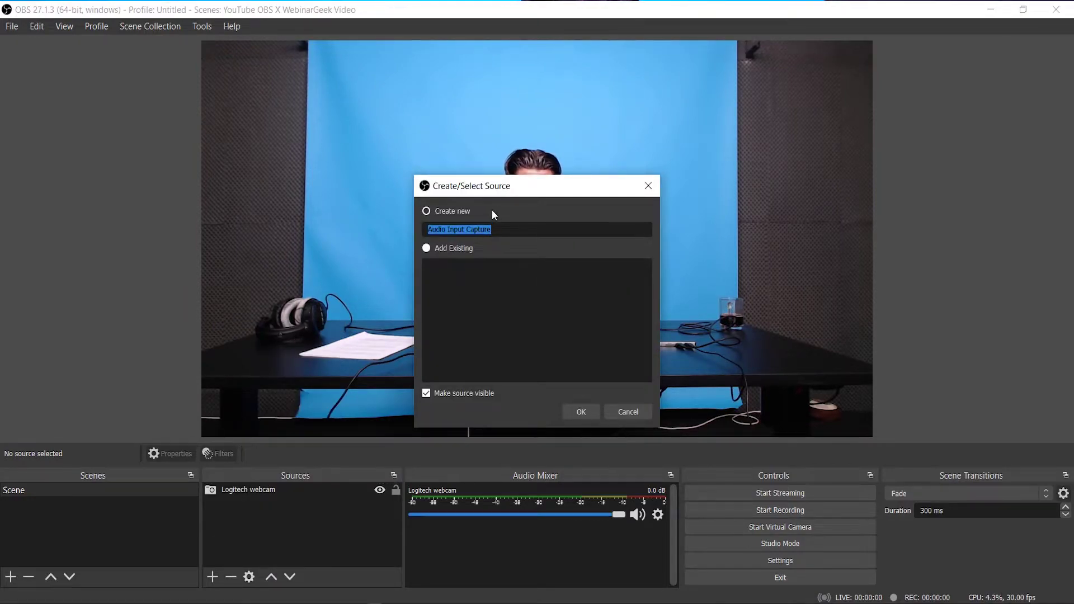
key("BackSpace")
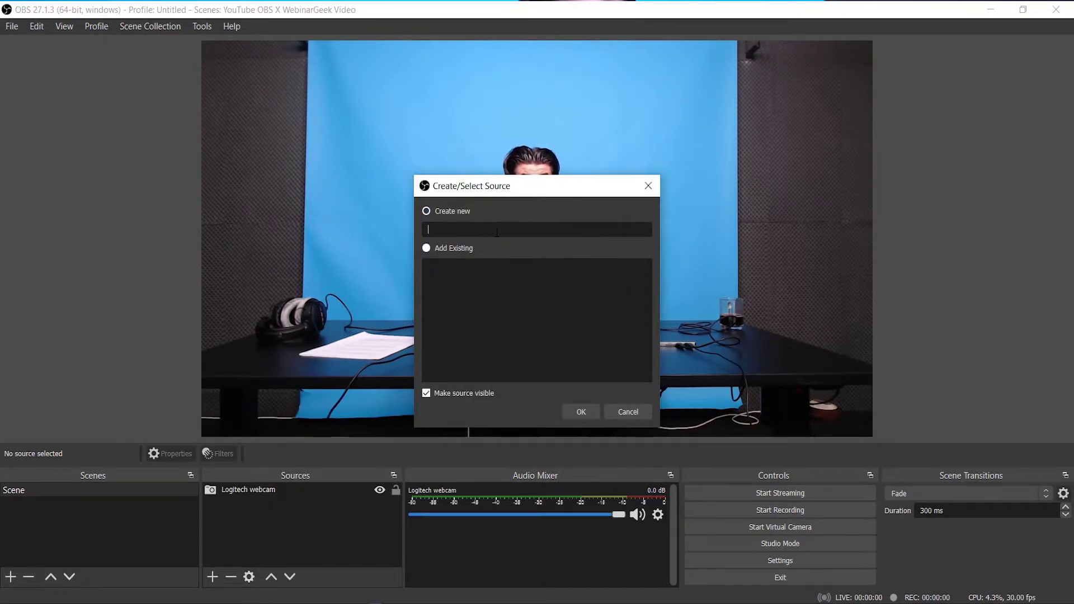
type("Bl")
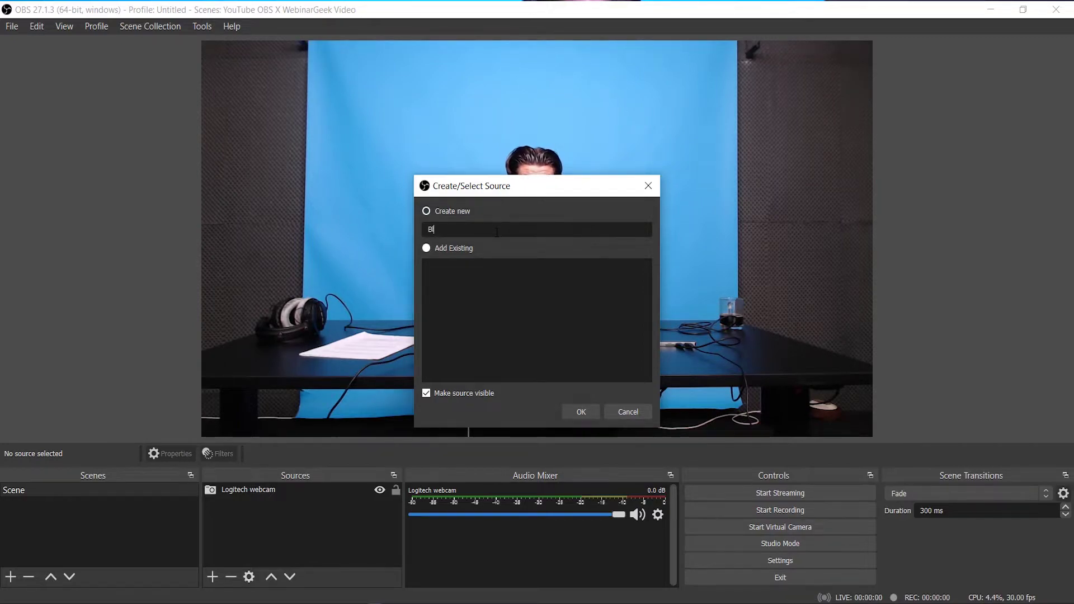
type("ue yeti Microphone")
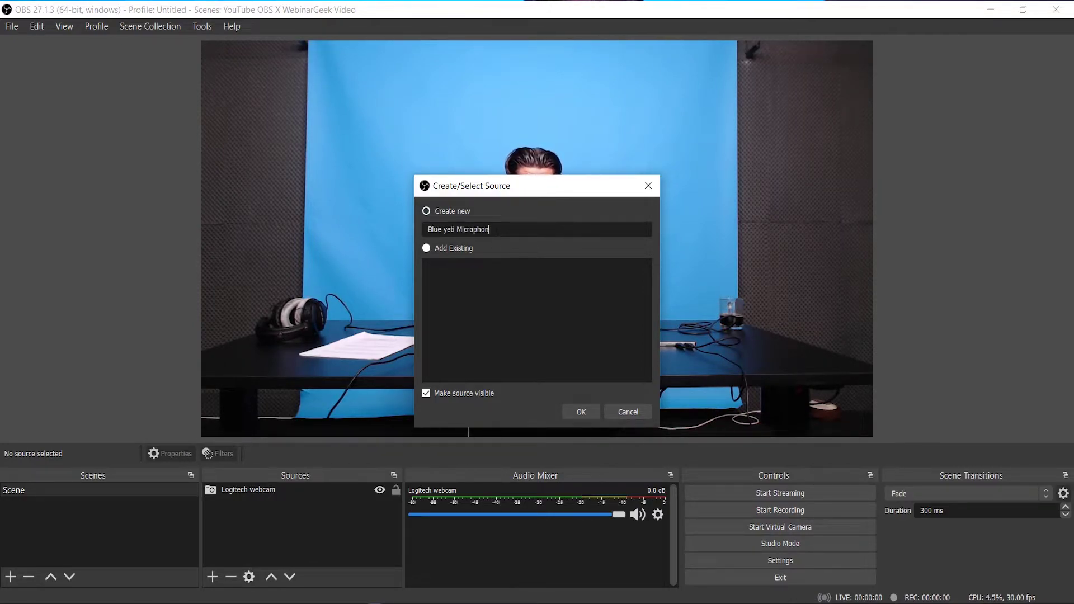
left_click(590, 412)
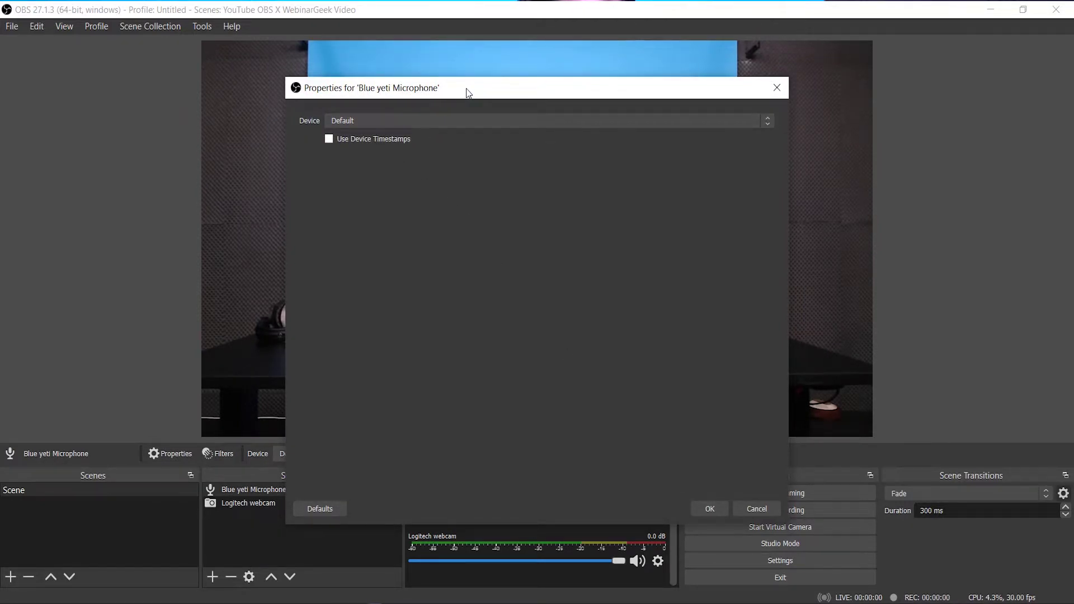
Step: Set the microphone source's device to Microphone (Yeti Stereo Microphone) and accept the properties
left_click(481, 124)
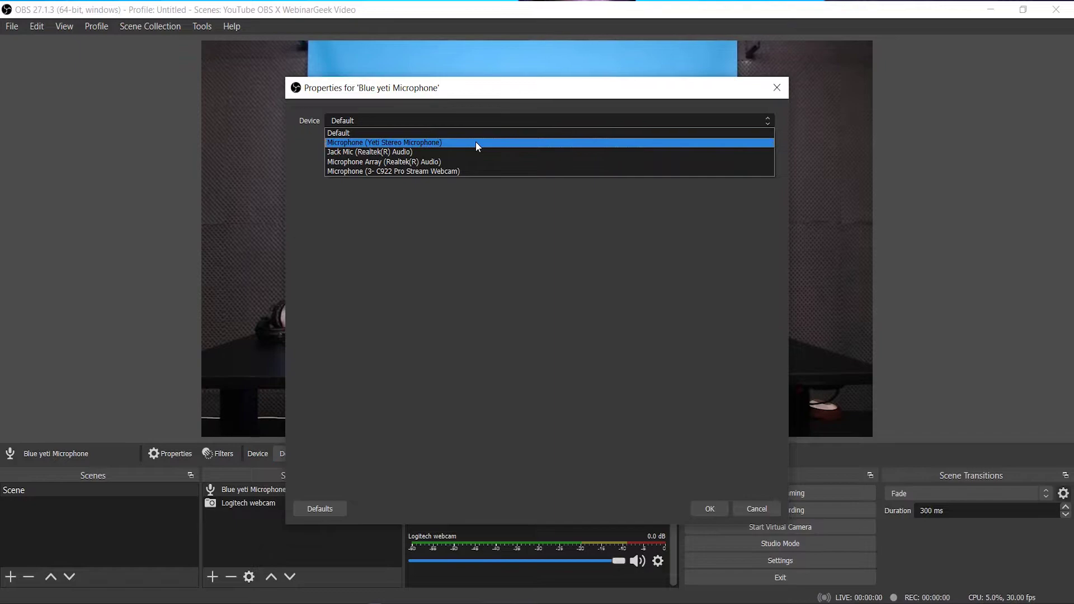
left_click(476, 142)
left_click(710, 509)
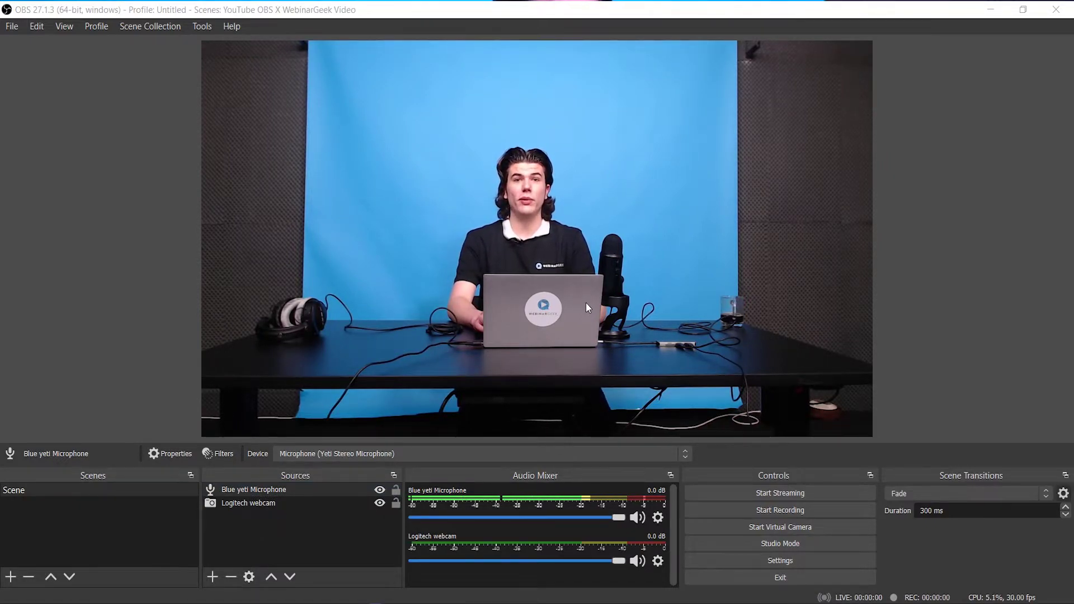
Step: Hide the Logitech webcam and Blue yeti Microphone sources, and make both visible again
left_click(380, 503)
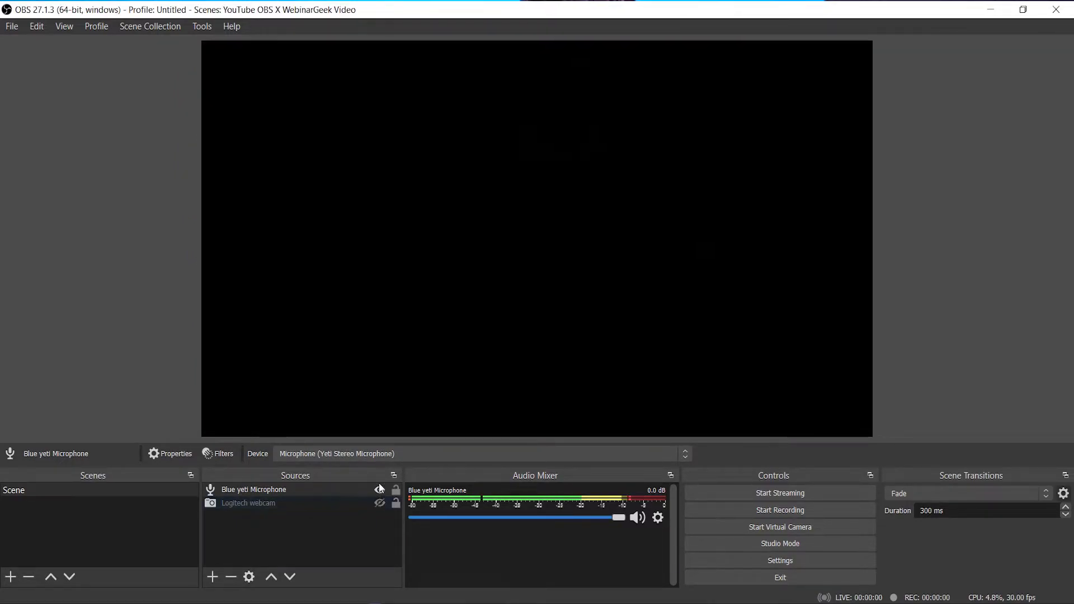
left_click(380, 490)
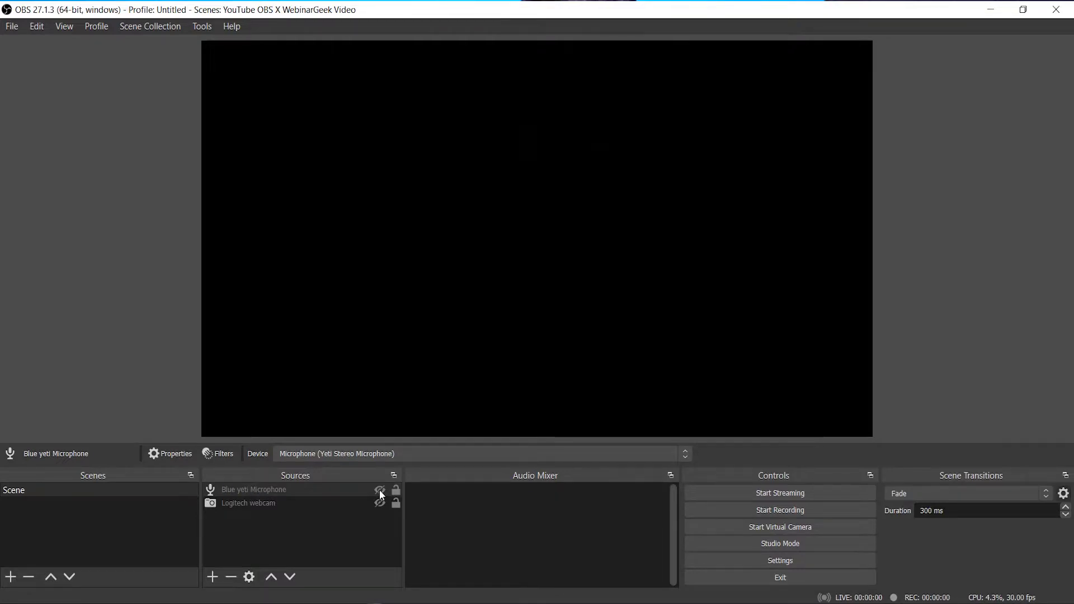
left_click(380, 490)
left_click(380, 503)
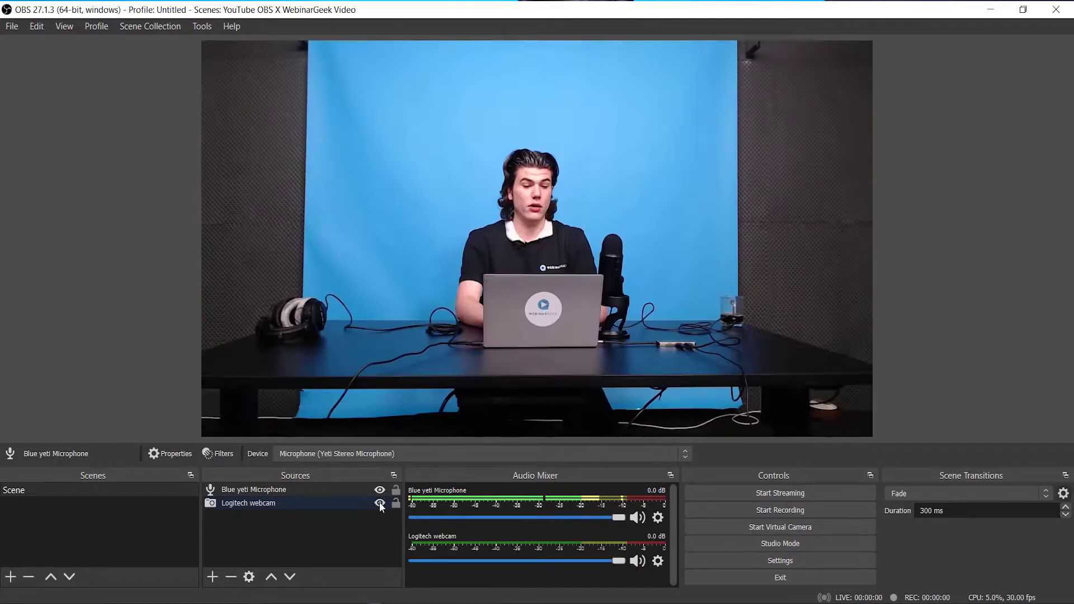
Step: Hide the Logitech webcam source and add a Display Capture source of the primary monitor with Capture Cursor switched off
left_click(380, 503)
left_click(361, 547)
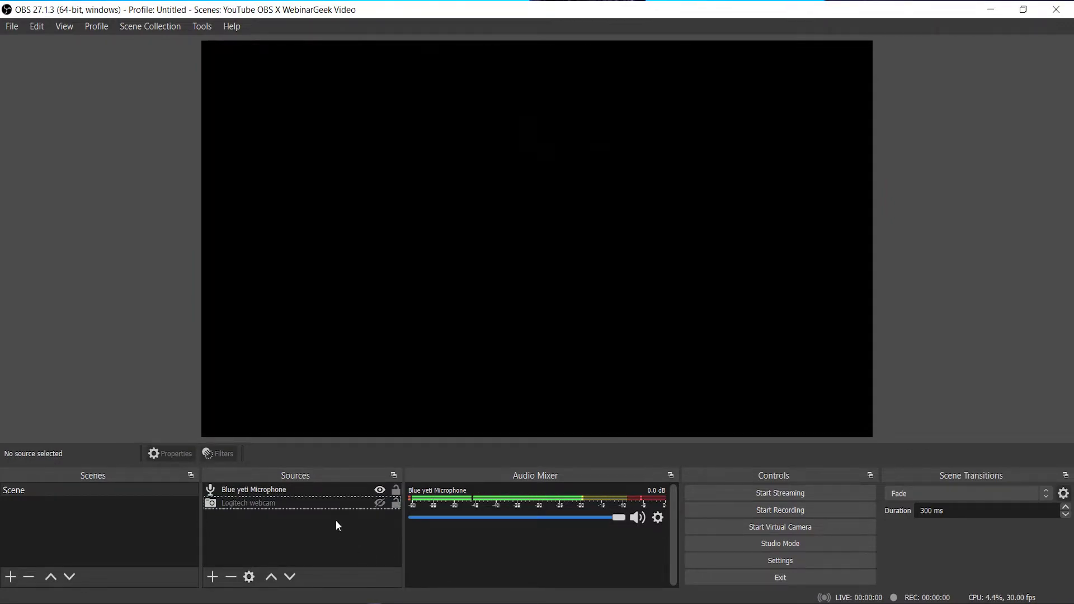
left_click(212, 576)
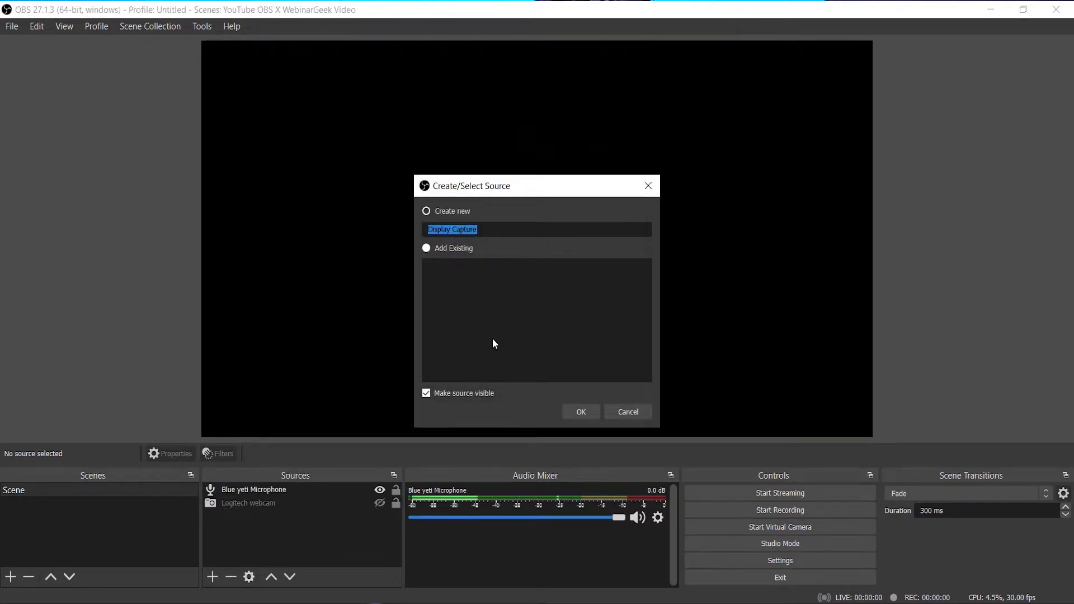
left_click(581, 412)
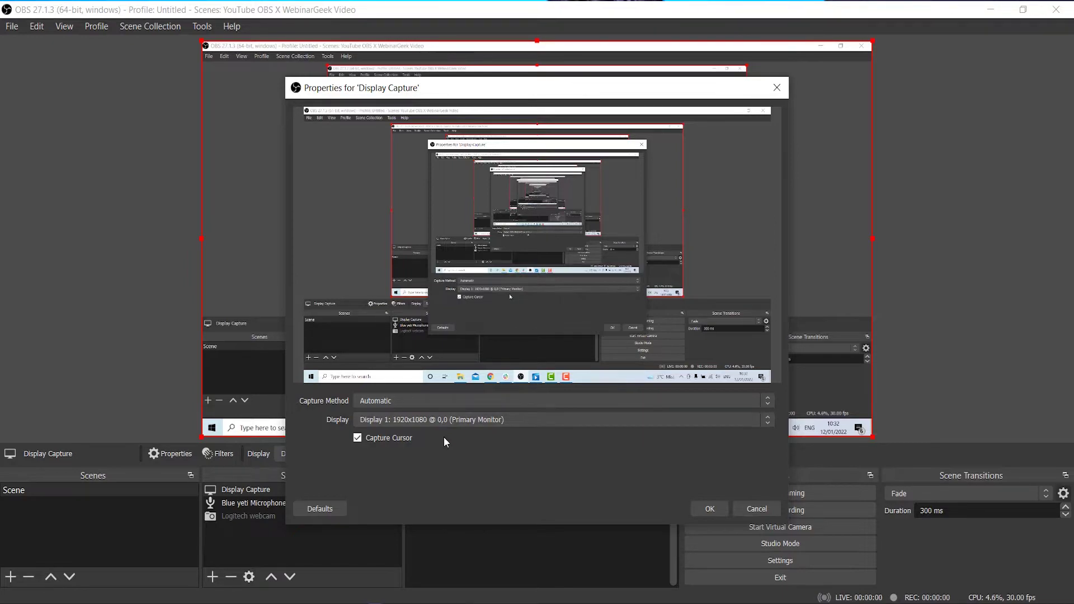
left_click(359, 438)
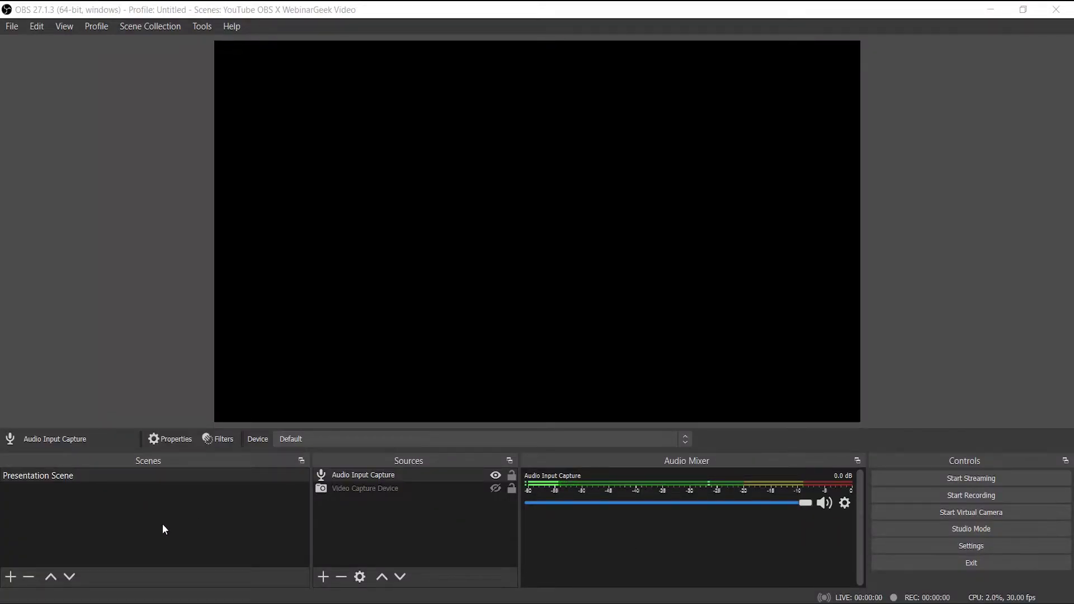
Step: Add a new scene named "Q&A Scene"
left_click(9, 580)
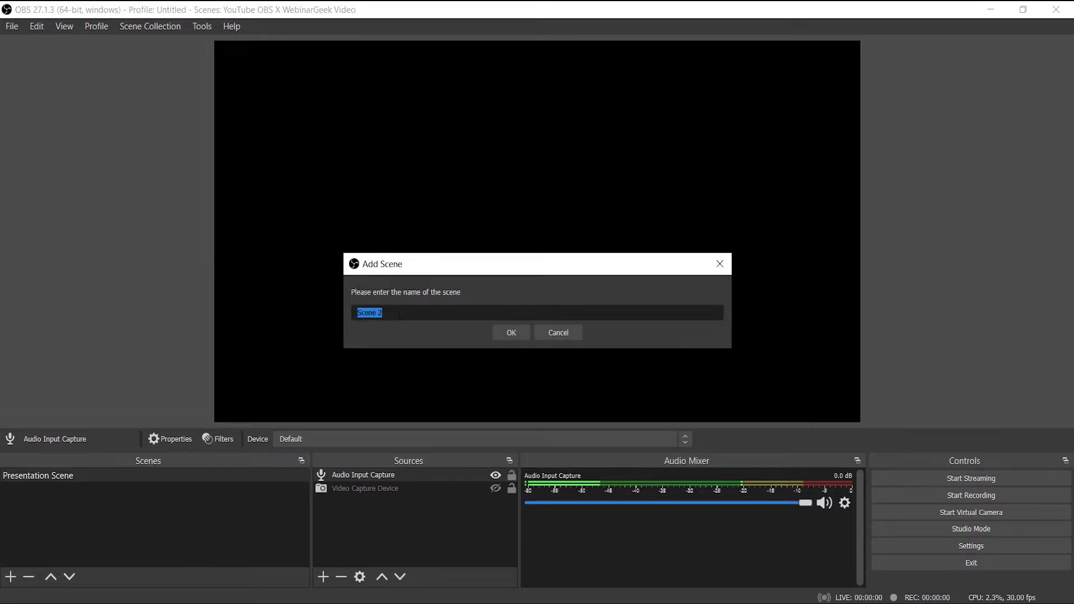
left_click(400, 314)
key("BackSpace")
key("BackSpace")
key("BackSpace")
key("BackSpace")
key("BackSpace")
key("BackSpace")
key("BackSpace")
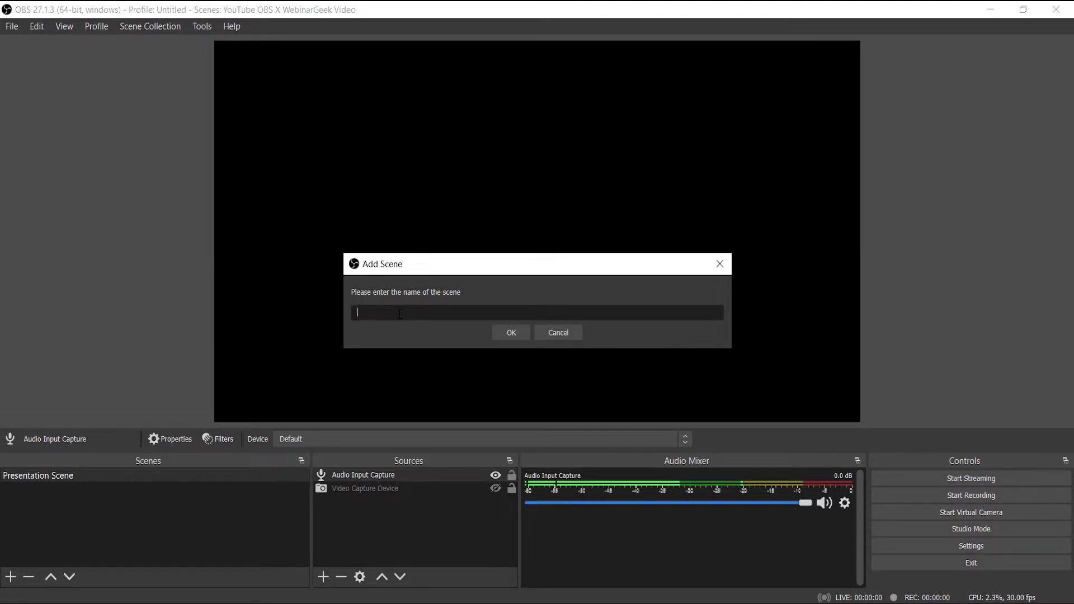
type("Q&A Scene")
left_click(506, 332)
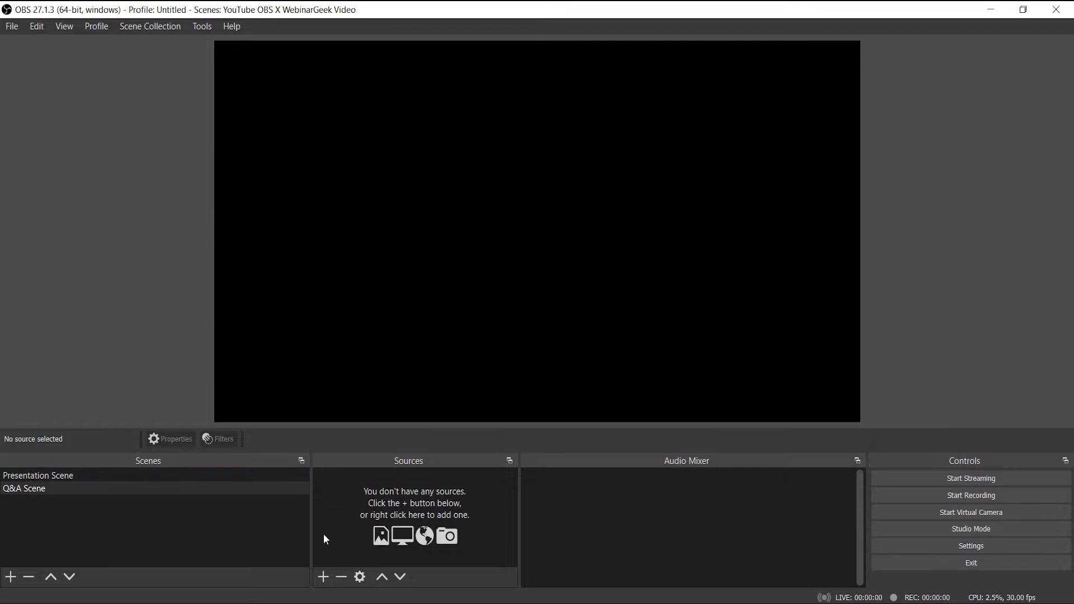
Step: Add an Image source named "Logo" to the Q&A Scene, using the WebinarGeek Logo file
left_click(324, 576)
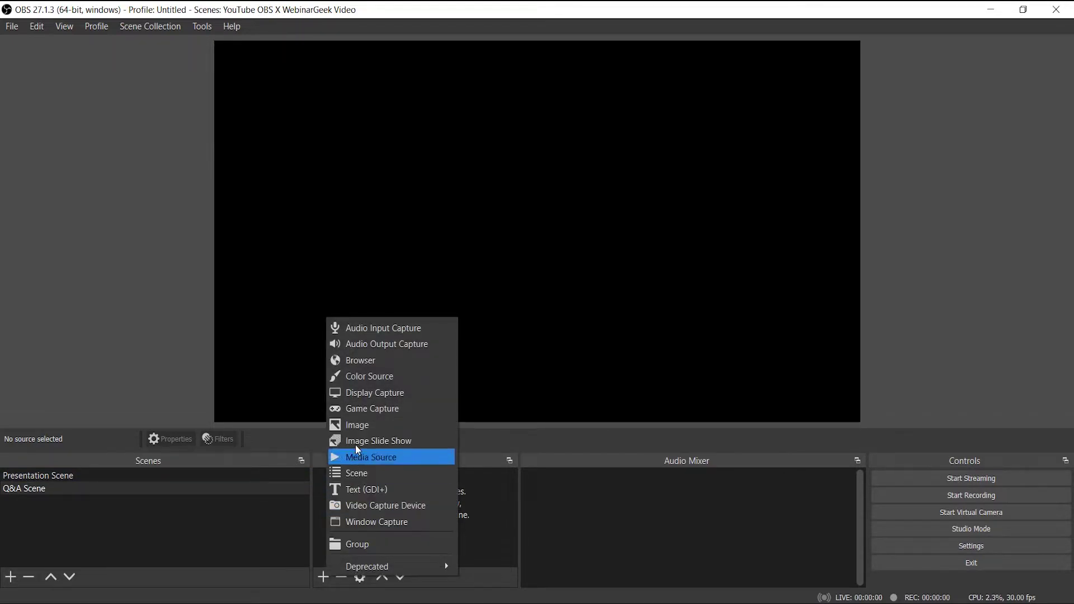
left_click(360, 429)
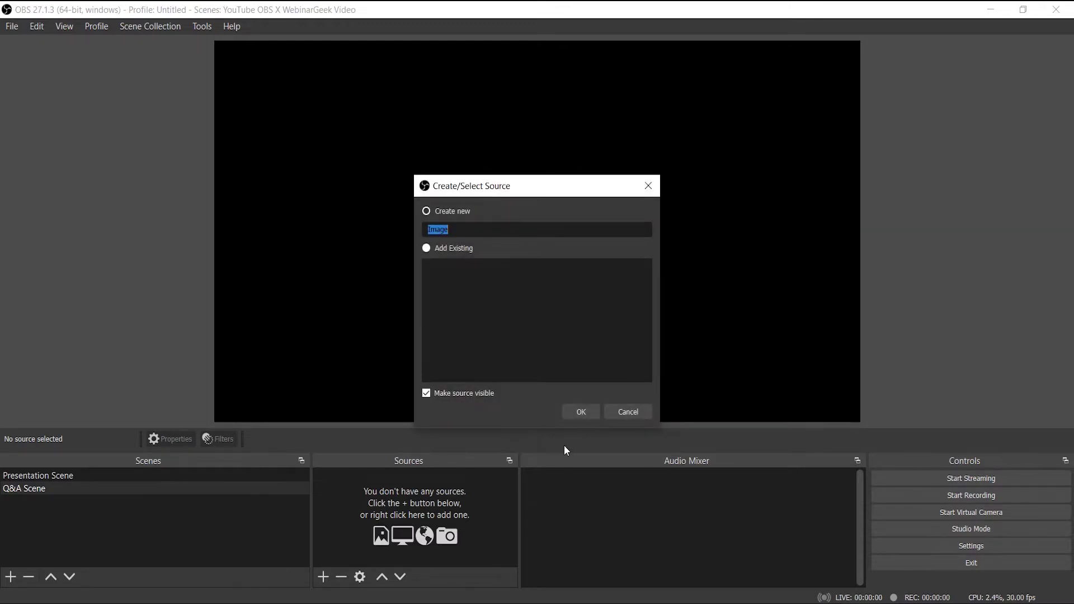
type("Logo")
left_click(582, 413)
left_click(749, 401)
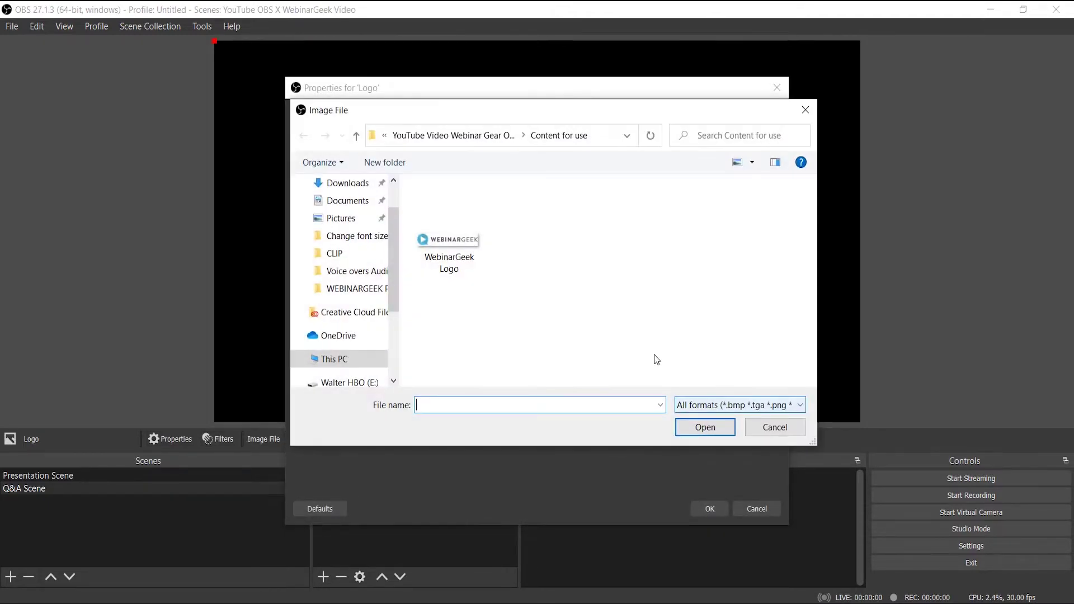
left_click(445, 216)
left_click(721, 429)
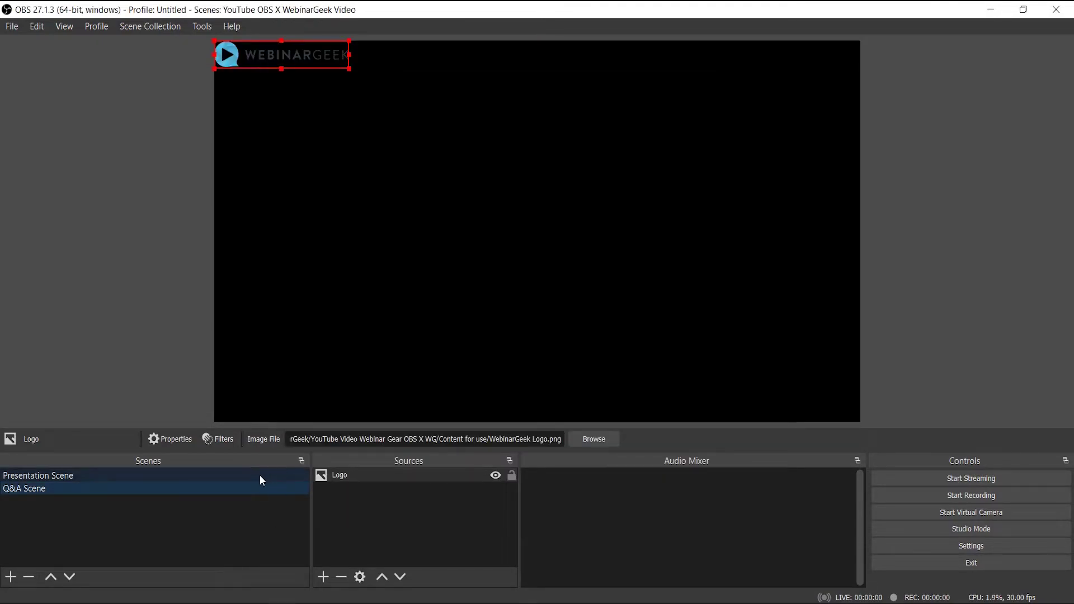
Step: Switch to the Presentation Scene, back to the Q&A Scene, and to the Presentation Scene again to compare their sources
left_click(254, 476)
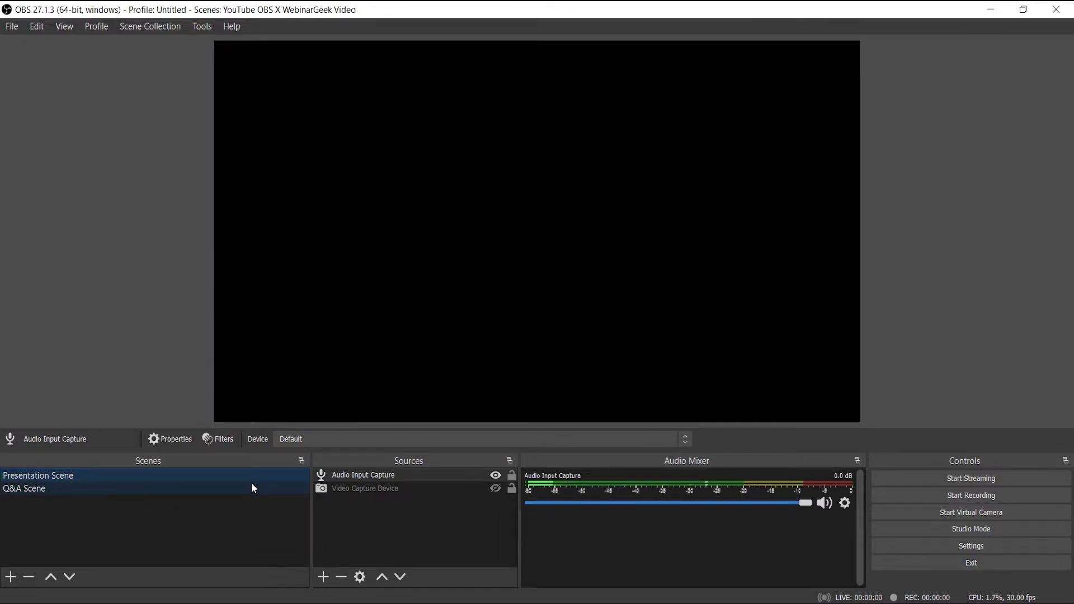
left_click(253, 487)
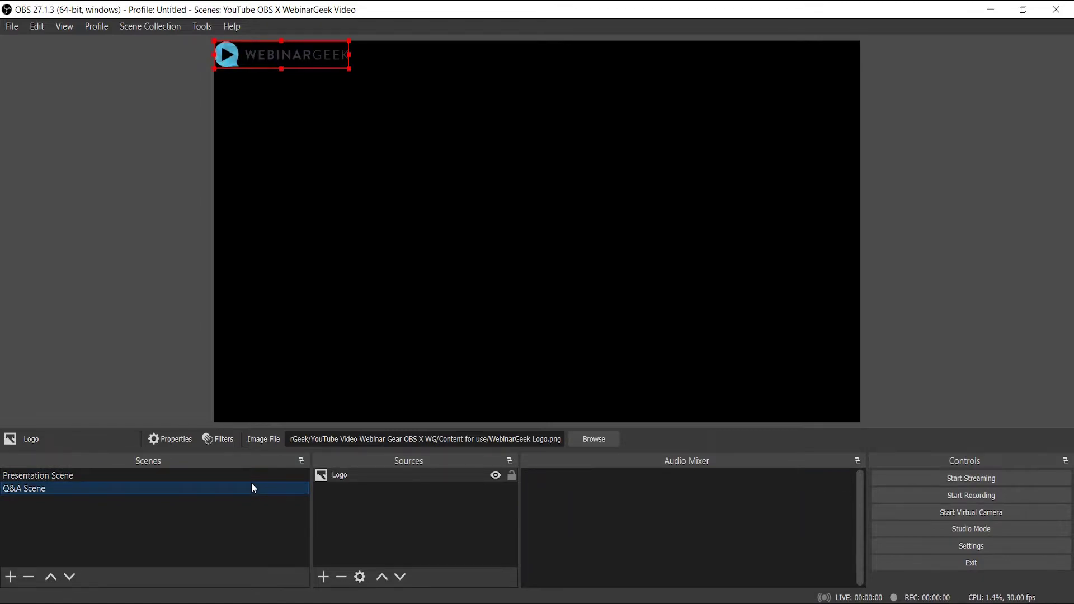
left_click(252, 479)
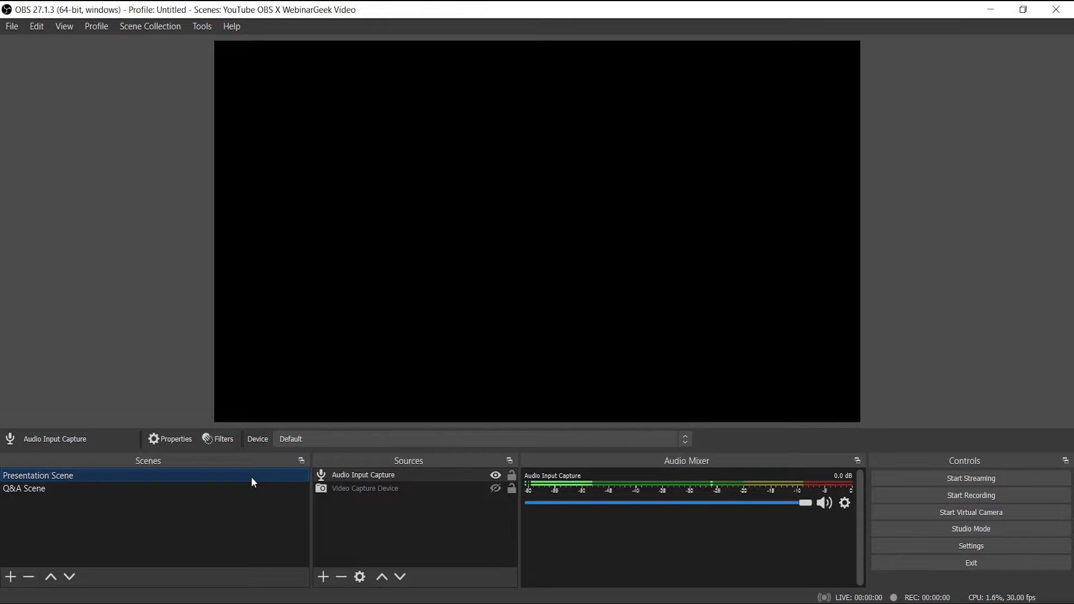
Step: Deselect the source and show the Scene Transitions dock in the main window
left_click(82, 256)
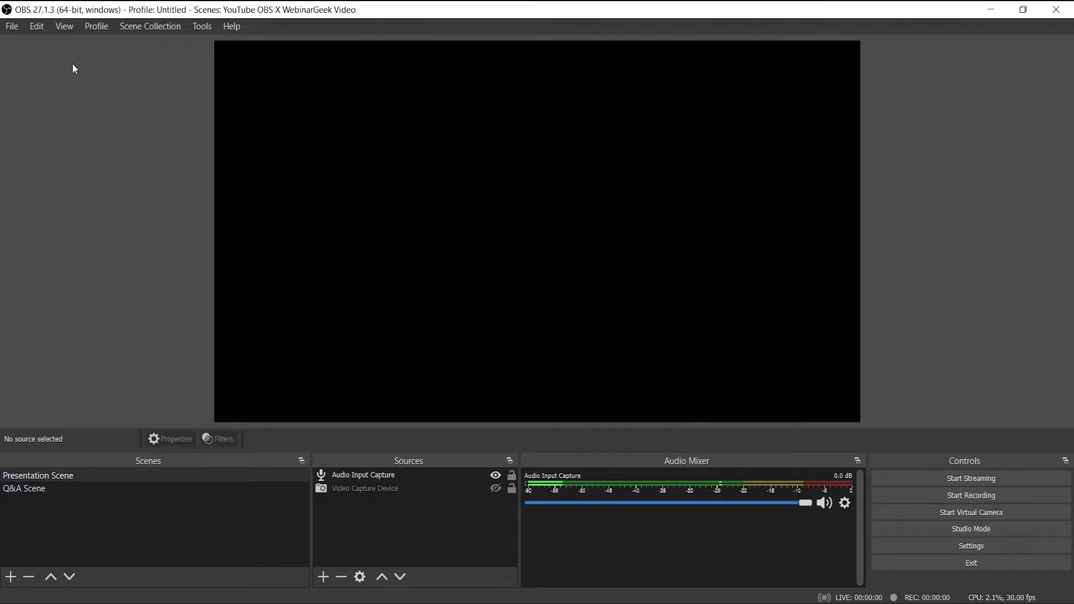
left_click(66, 26)
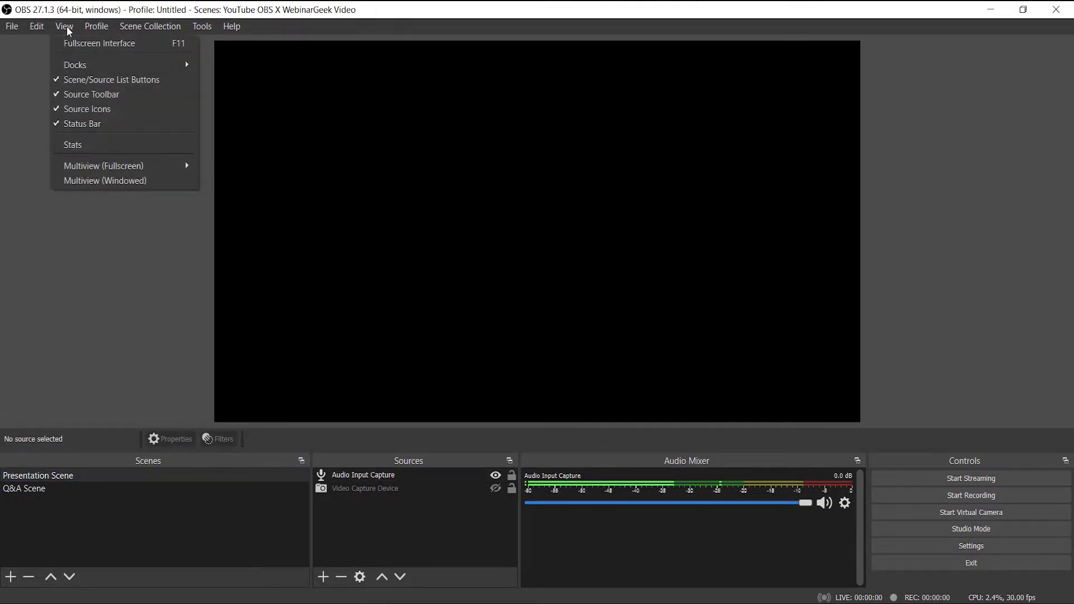
mouse_move(76, 71)
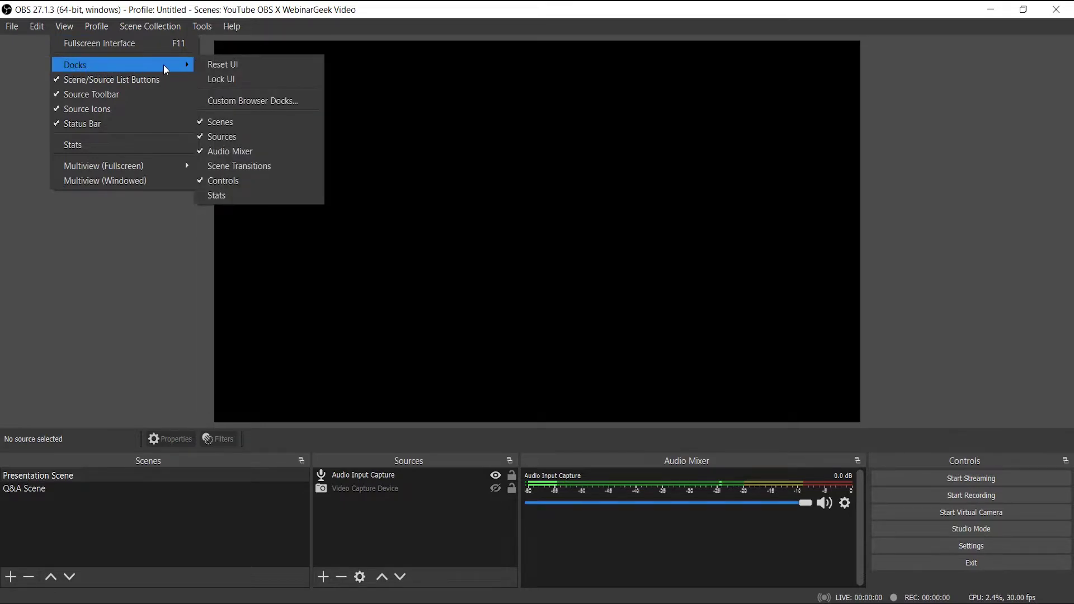
left_click(262, 166)
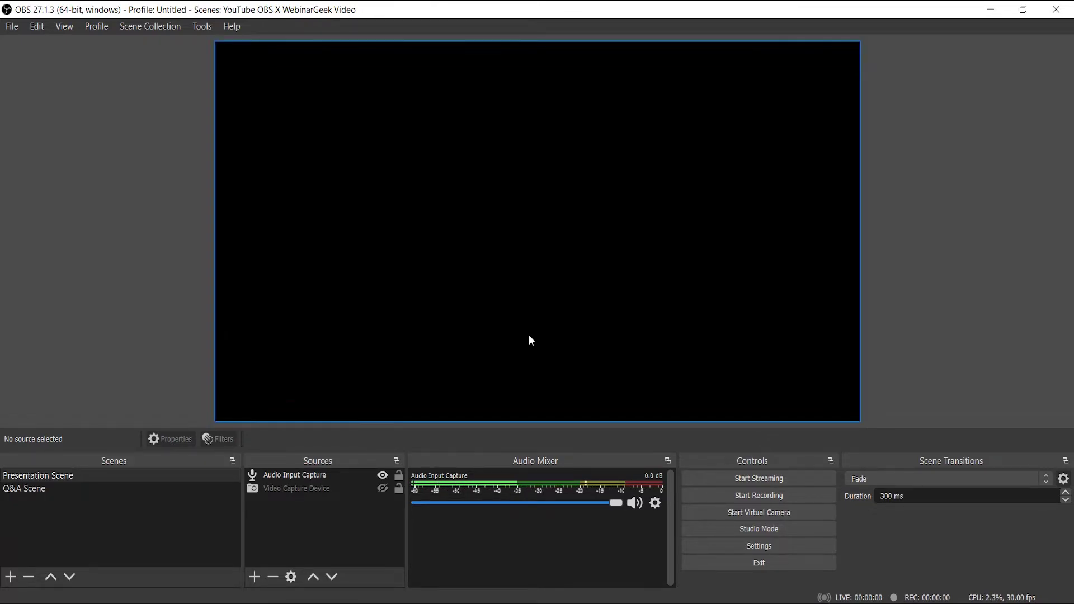
Step: Create a new scene collection named "Test Collection"
left_click(150, 26)
left_click(159, 41)
type("Test Collection")
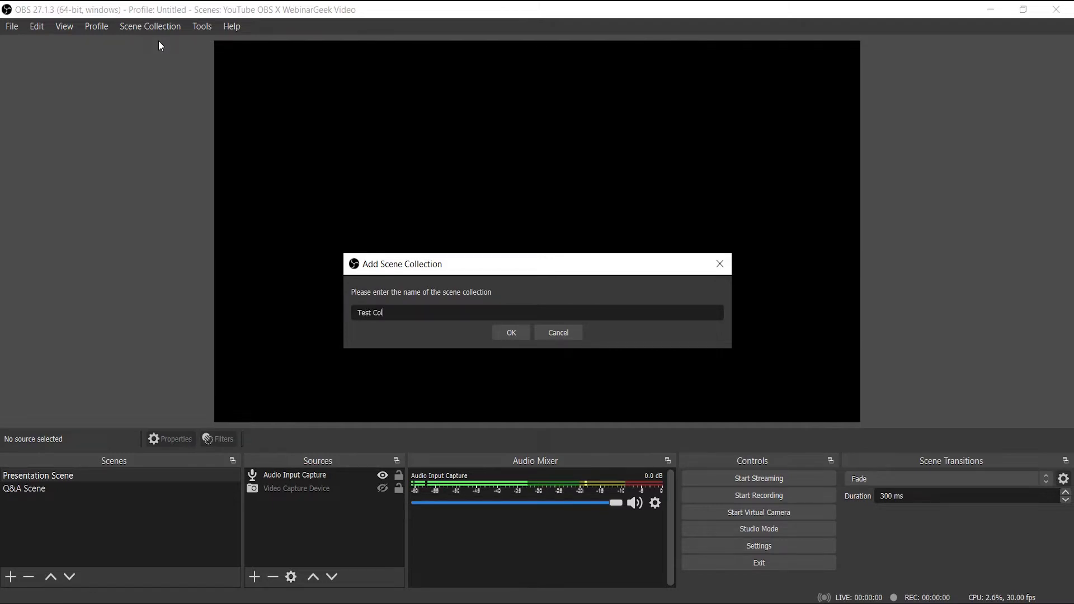
left_click(501, 332)
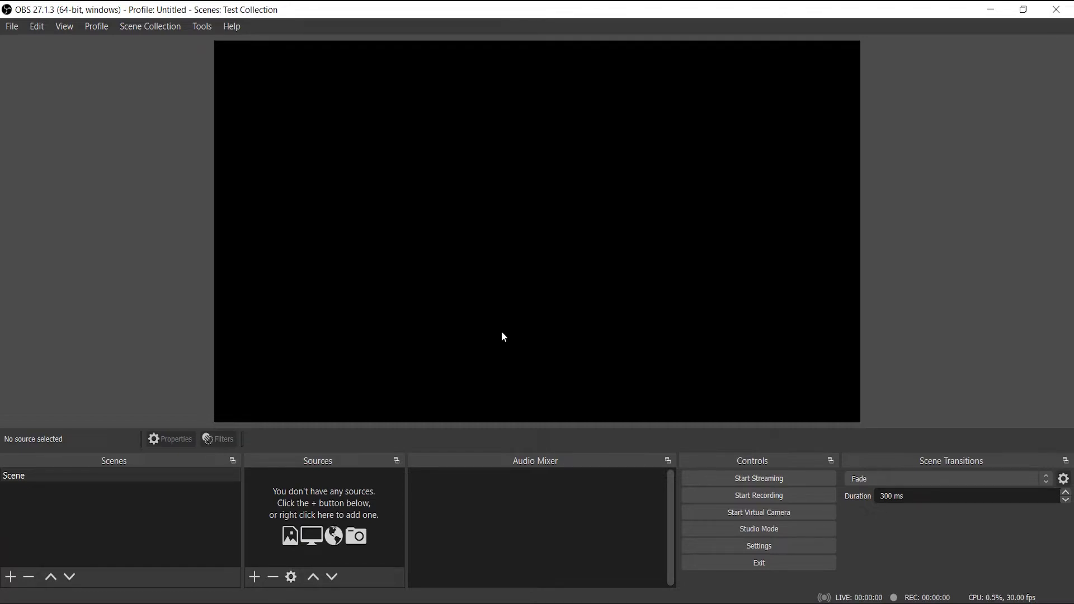
Step: Select the Test Collection scene collection and remove it
left_click(151, 29)
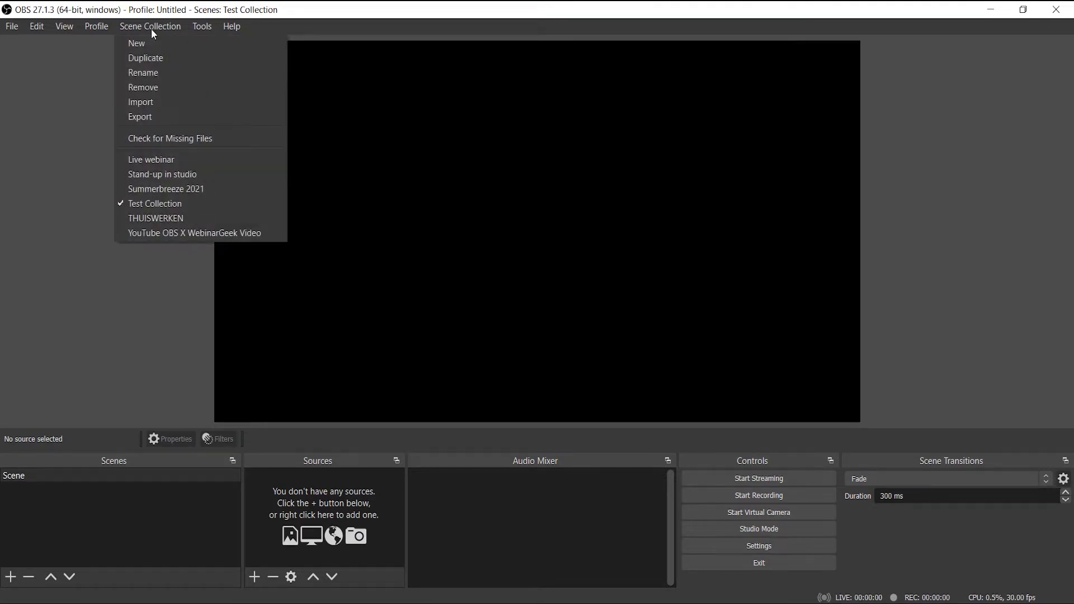
left_click(160, 209)
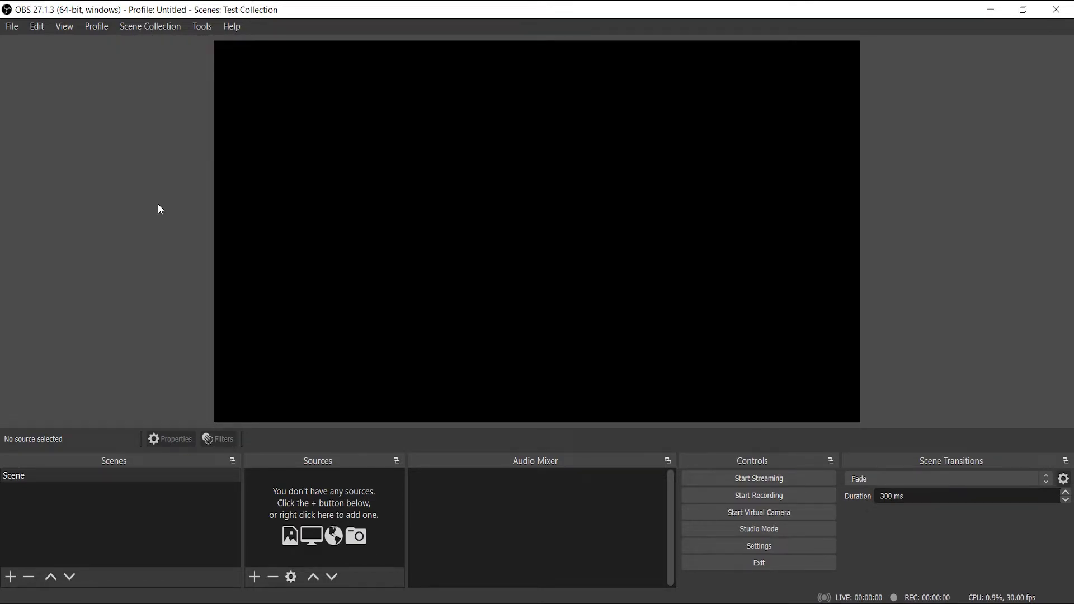
left_click(161, 31)
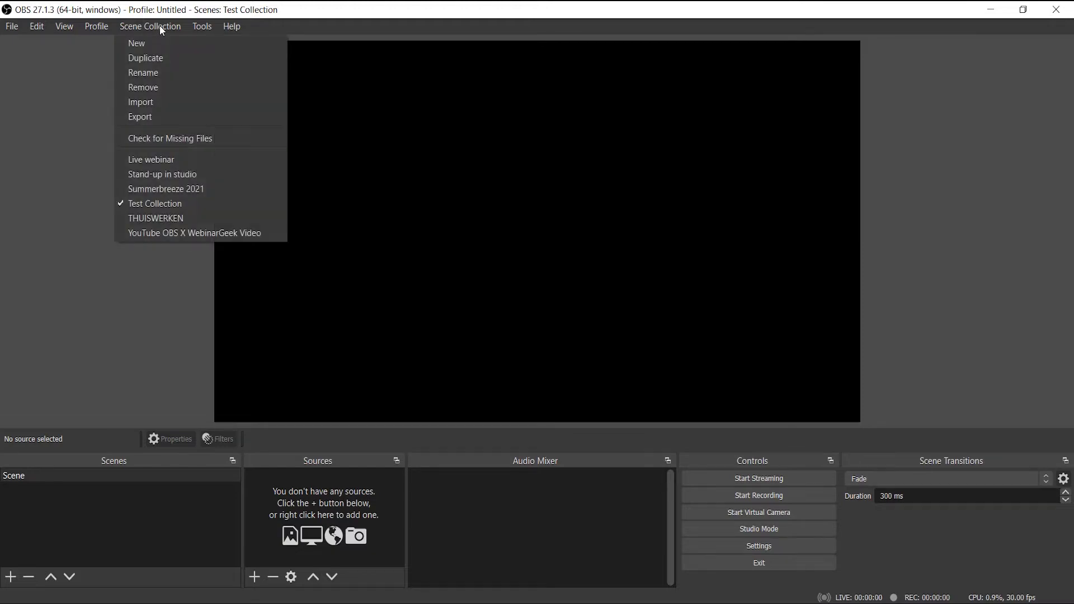
left_click(157, 88)
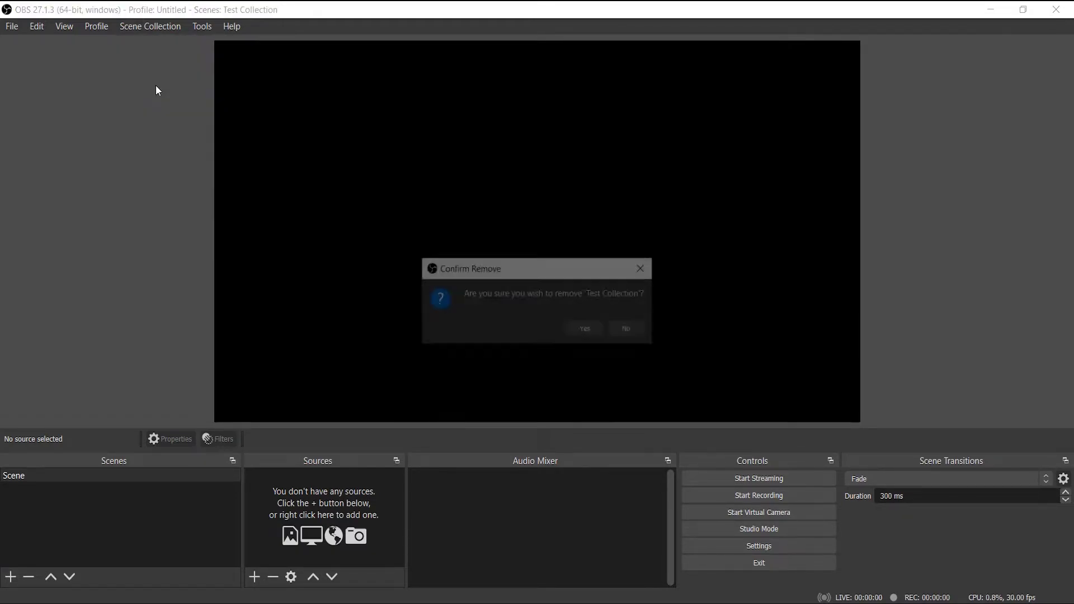
left_click(586, 329)
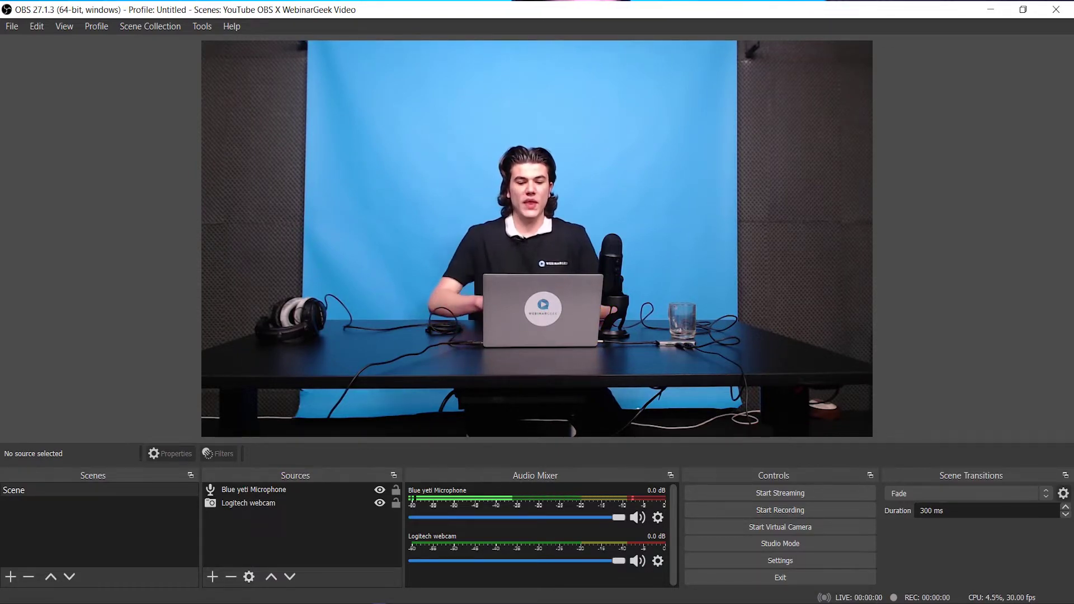
Step: Turn on Mono for the Blue yeti Microphone in the Advanced Audio Properties and close them
left_click(659, 518)
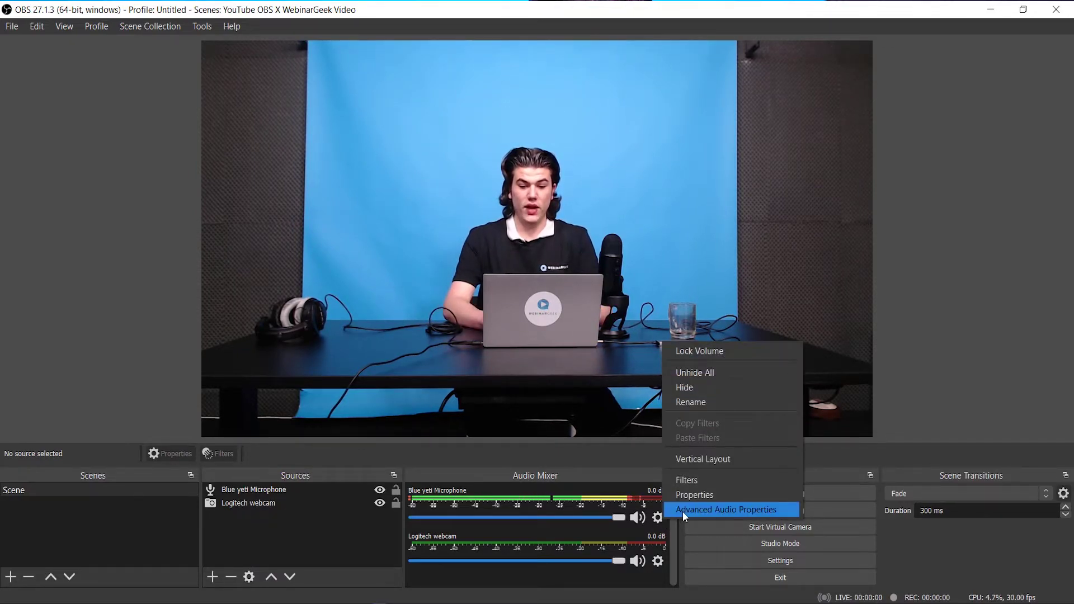
left_click(683, 510)
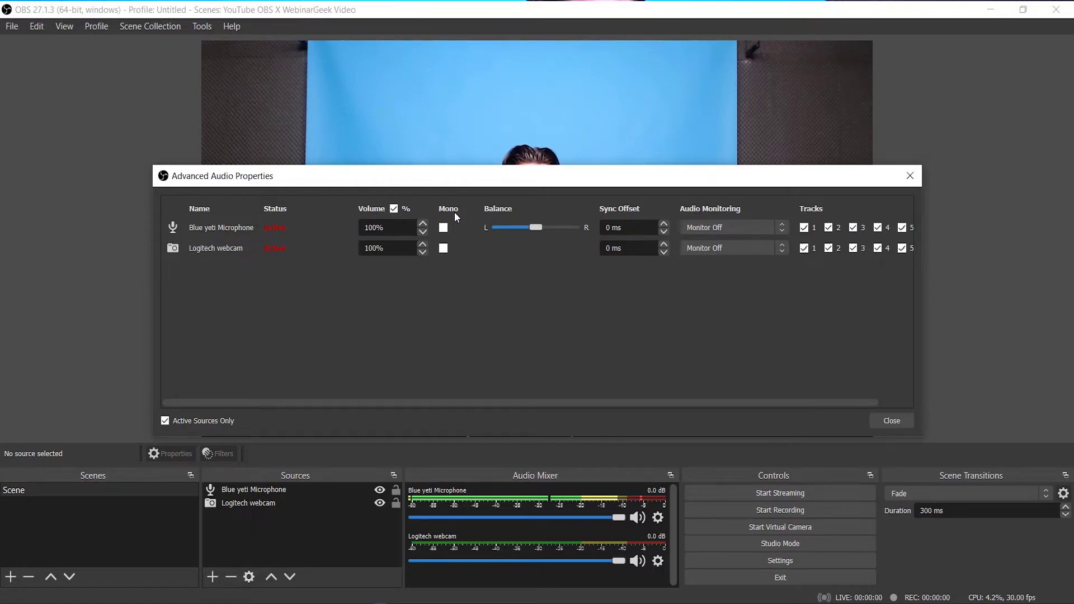
left_click(444, 228)
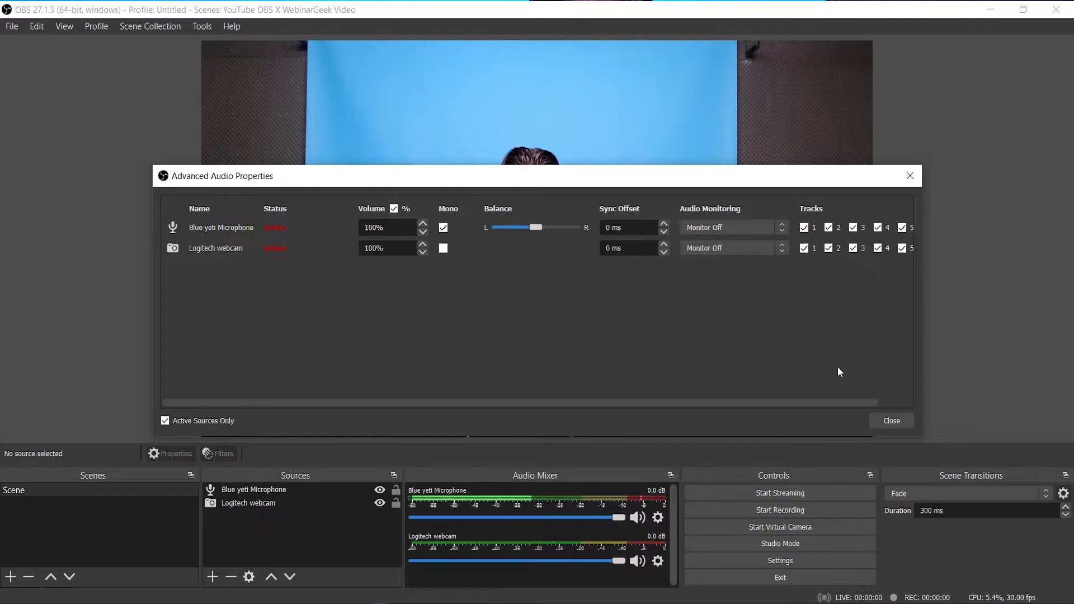
left_click(892, 421)
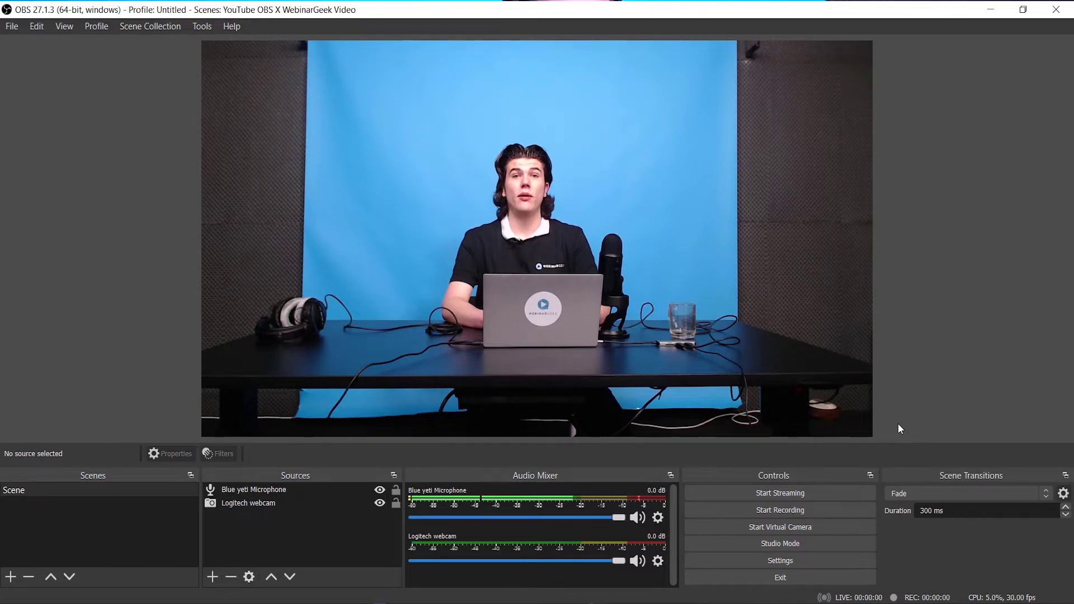
Step: Raise the Blue yeti Microphone's sync offset to 15 ms in the Advanced Audio Properties, and clear the entered value
left_click(658, 518)
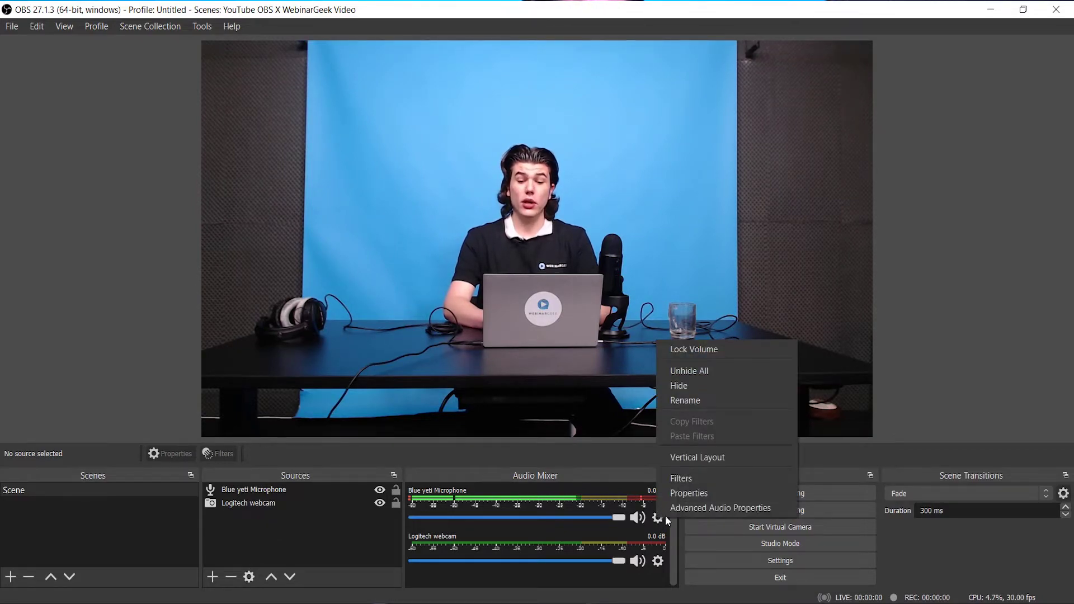
left_click(687, 509)
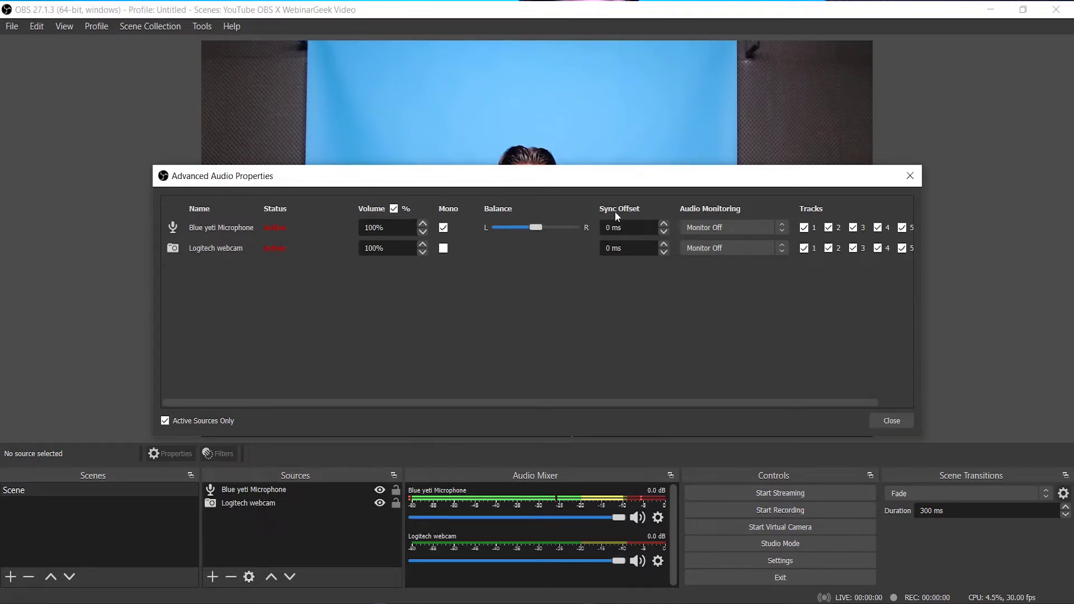
left_click(664, 228)
left_click(664, 225)
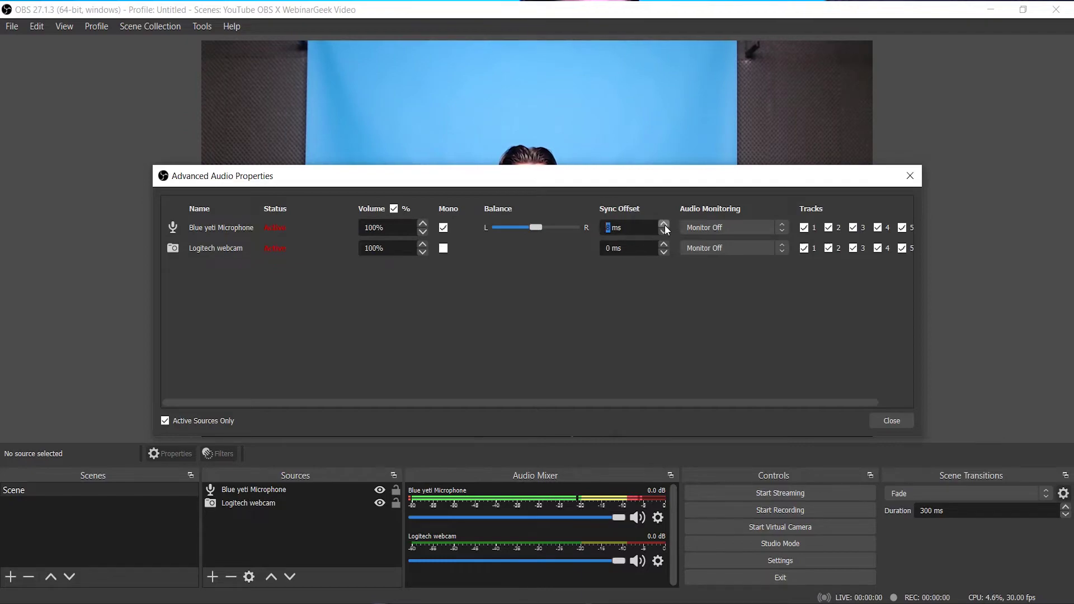
left_click(664, 224)
left_click(664, 224)
left_click(664, 224)
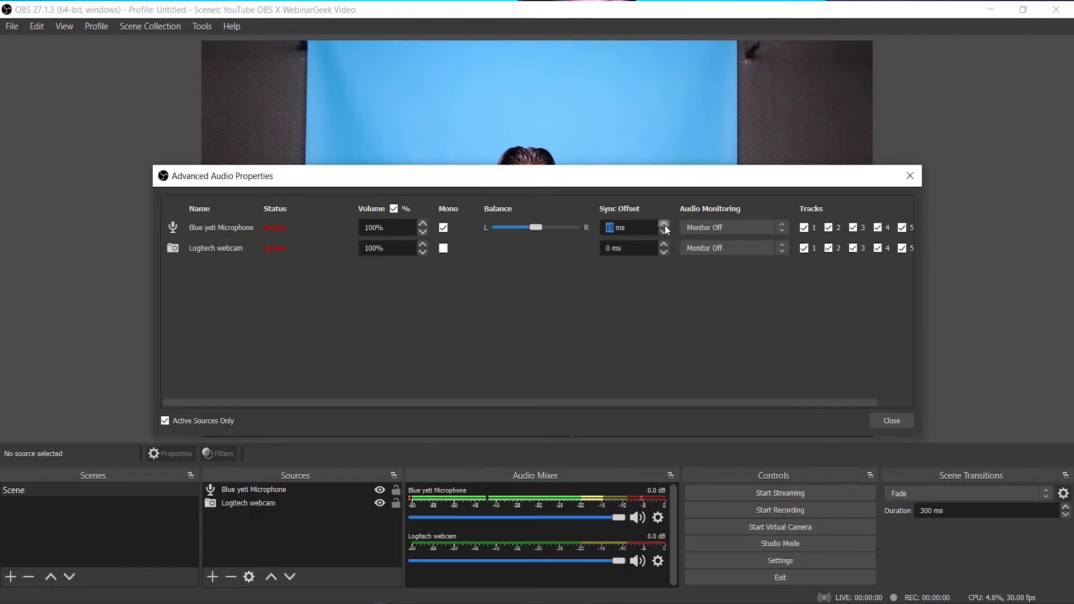
left_click(664, 224)
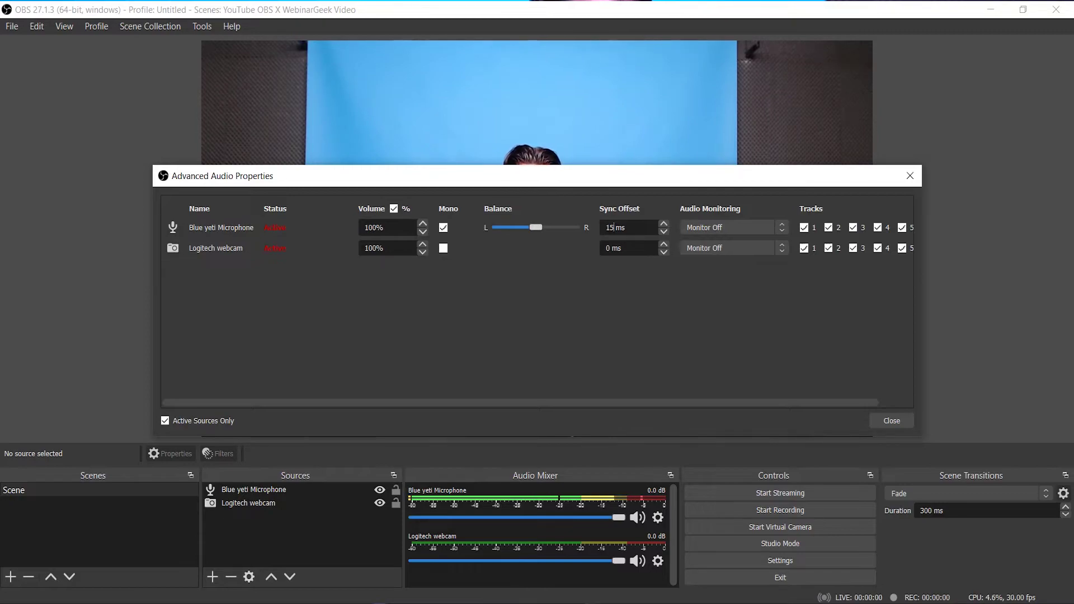
key("BackSpace")
key("BackSpace")
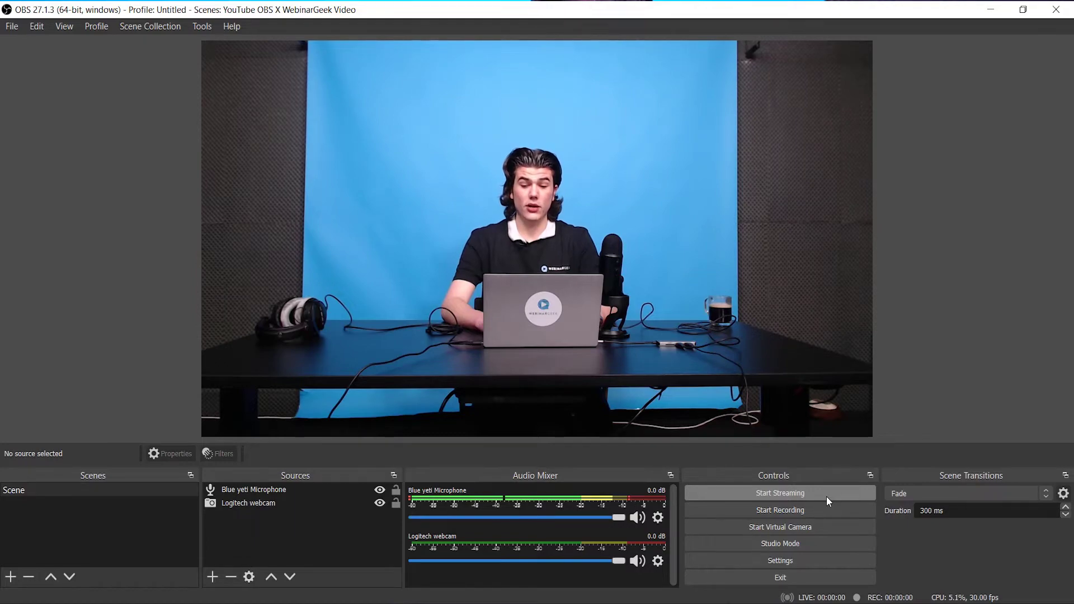
Step: Start the stream, and check the live output's performance in the Stats window before closing it
left_click(827, 493)
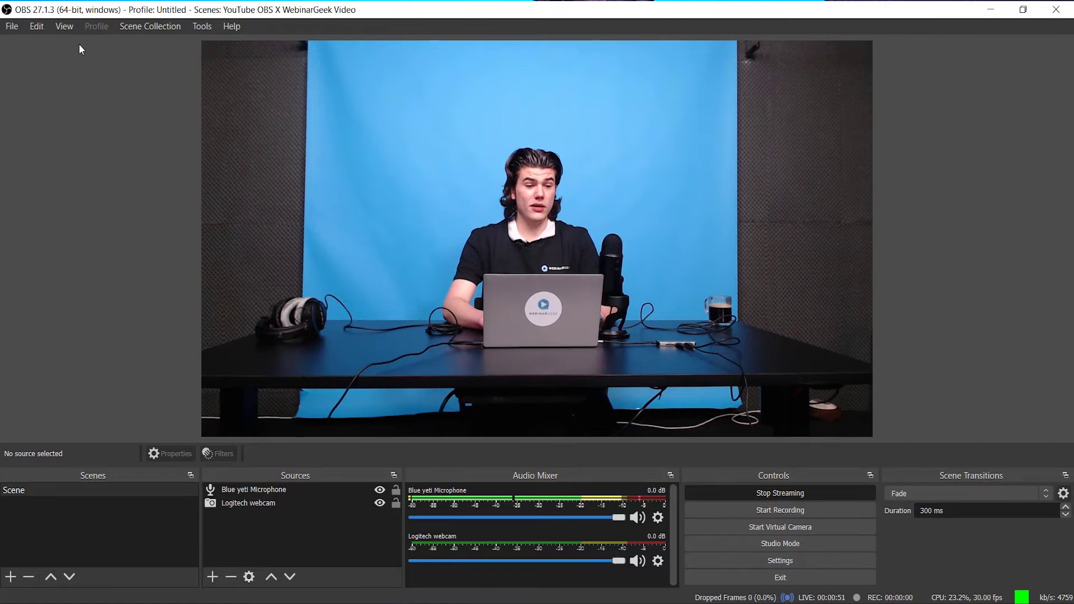
left_click(65, 27)
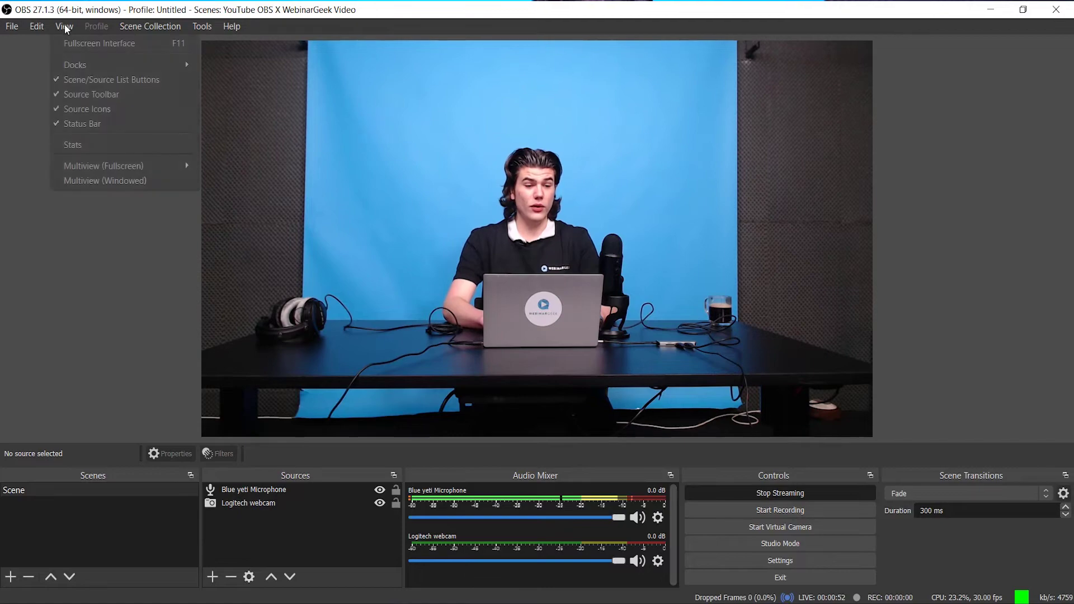
left_click(119, 145)
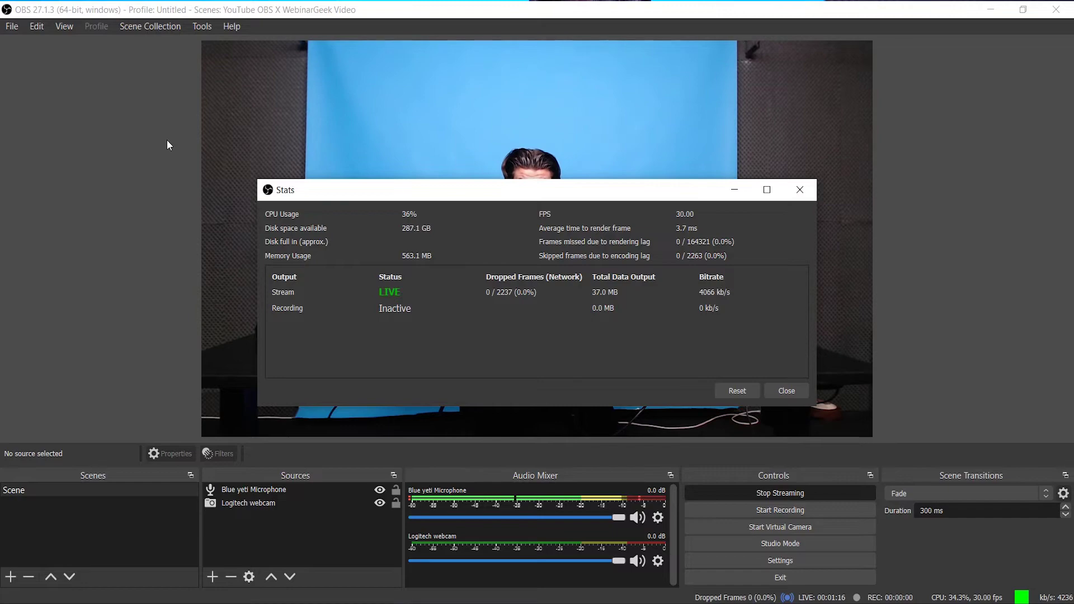
left_click(789, 390)
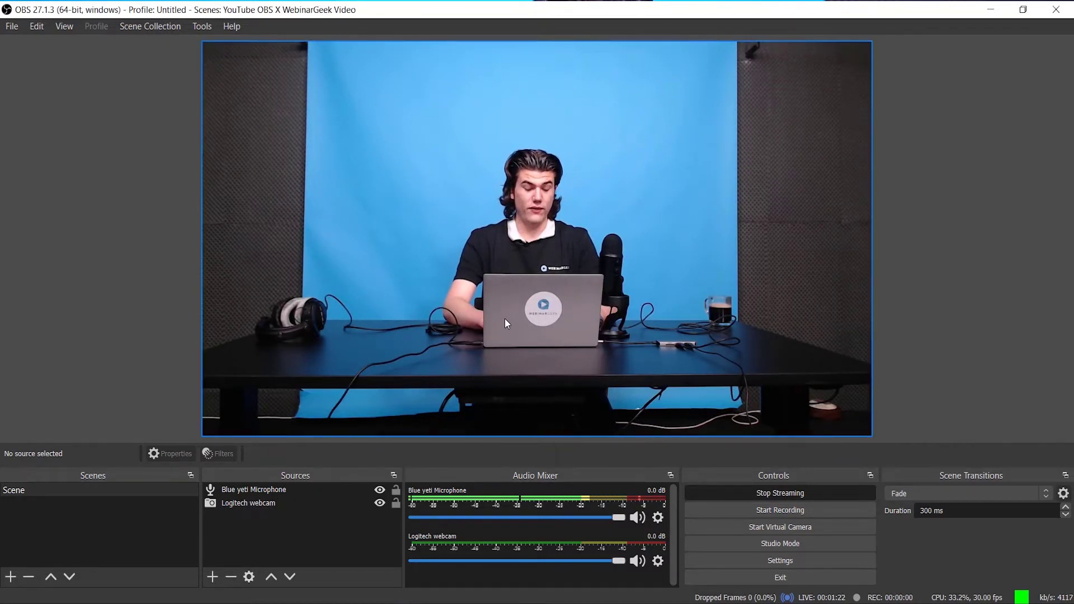
Step: Lower the streaming video bitrate to 3850 Kbps in the output settings, then restore it to 4000 Kbps and confirm
left_click(11, 26)
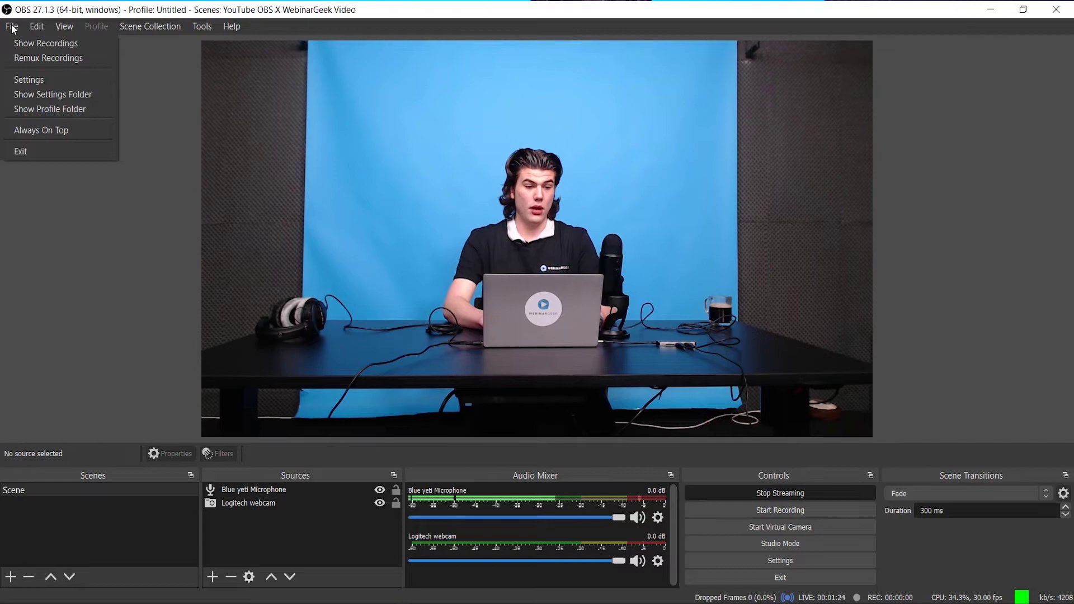
left_click(47, 79)
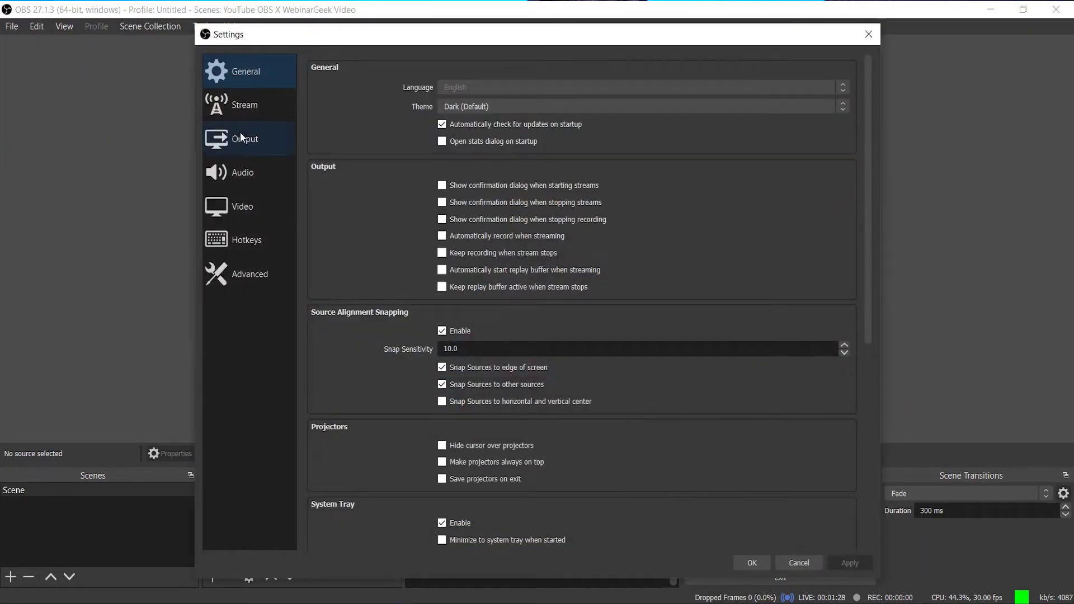
left_click(245, 138)
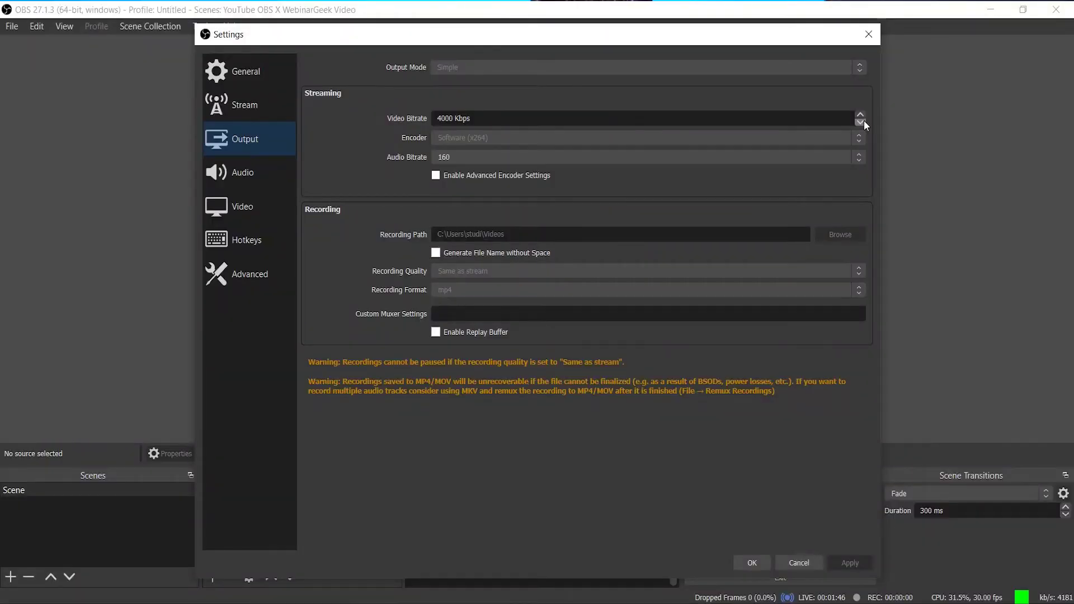
left_click(864, 121)
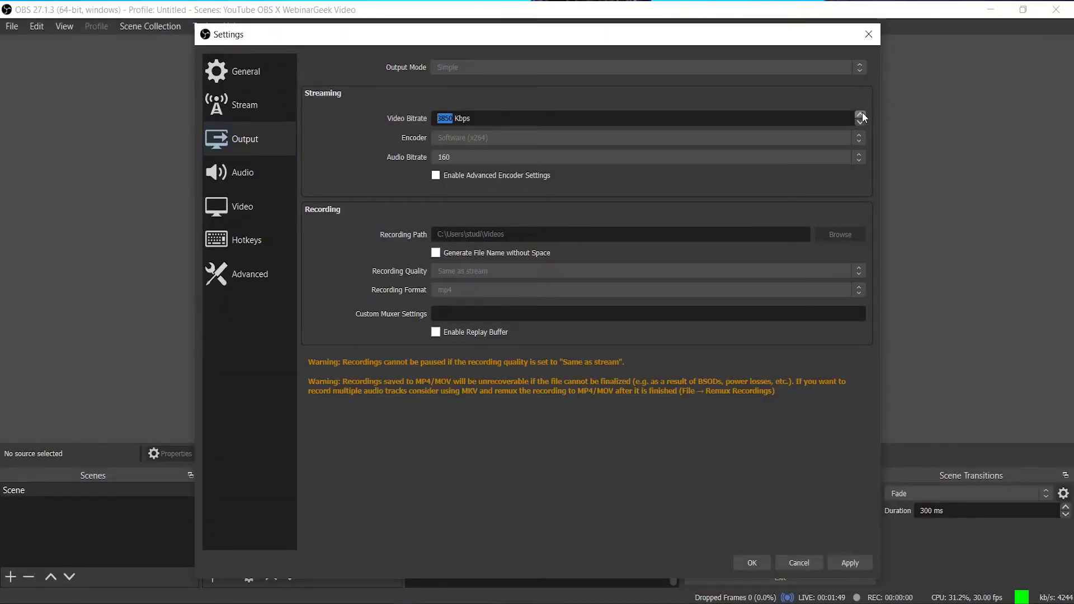
left_click(861, 114)
left_click(752, 563)
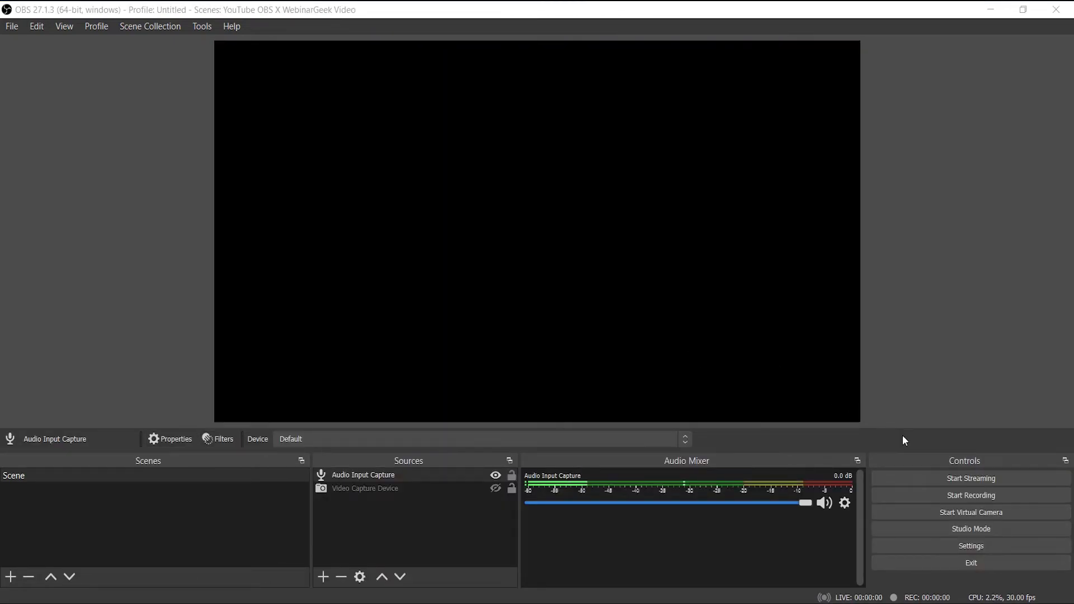
Step: Make a short test recording, and view the saved file in the maximized recordings folder before minimizing it
left_click(942, 493)
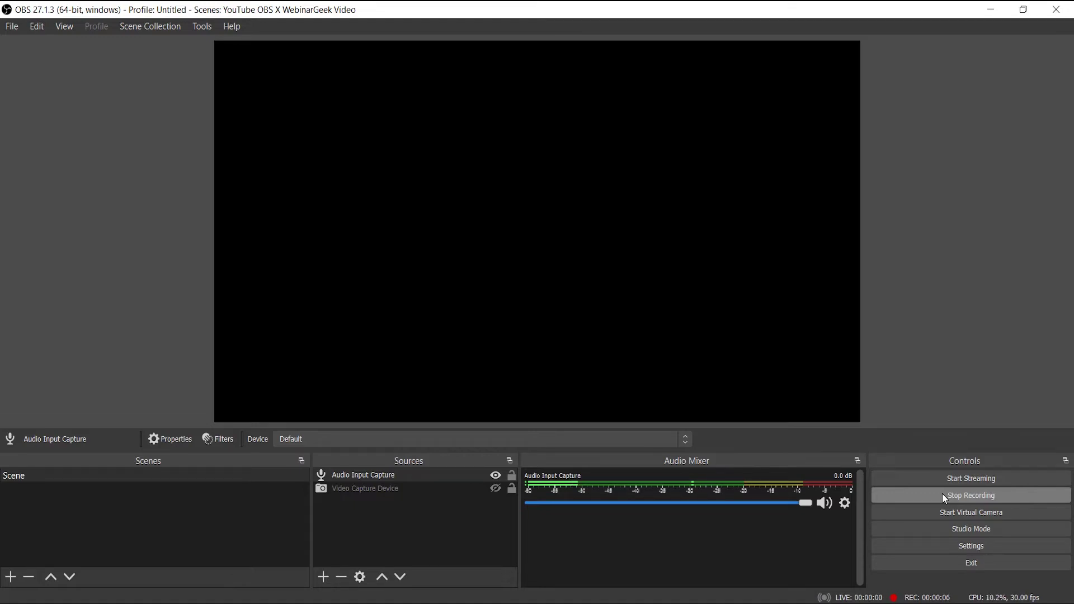
left_click(942, 493)
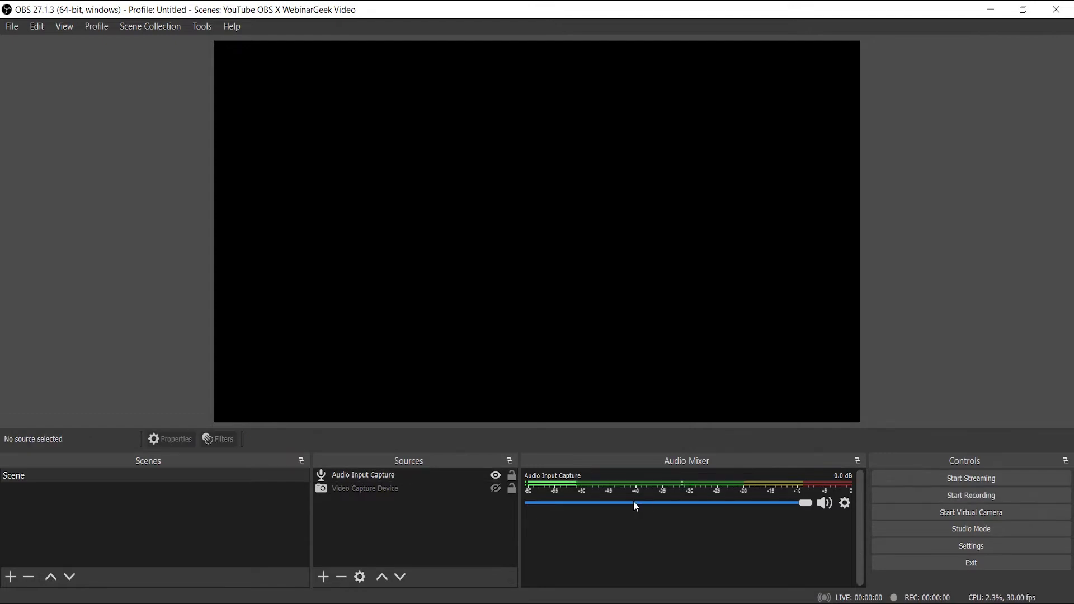
left_click(14, 28)
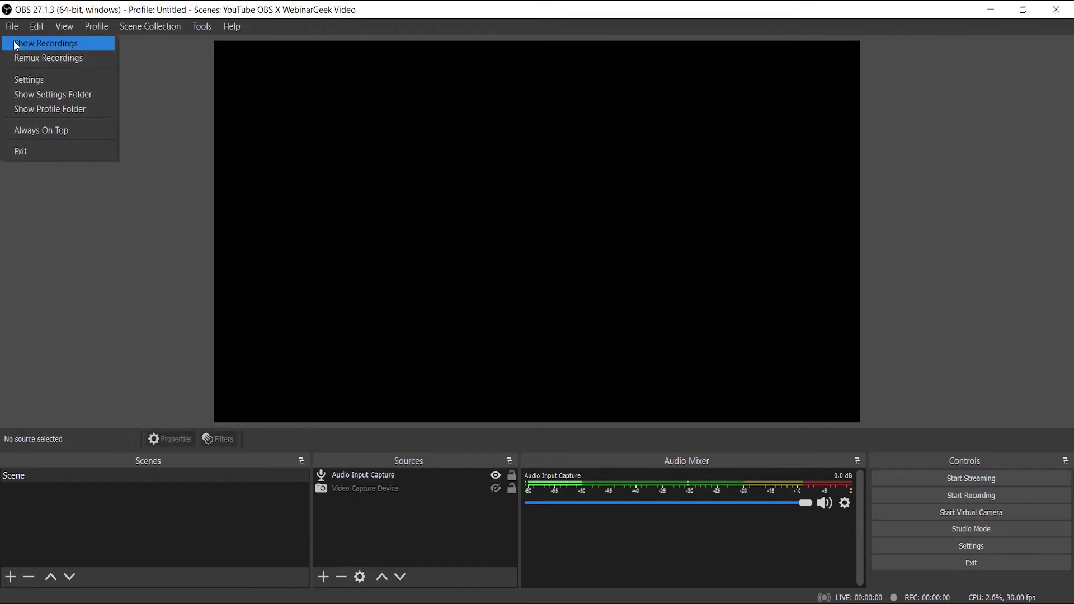
left_click(14, 41)
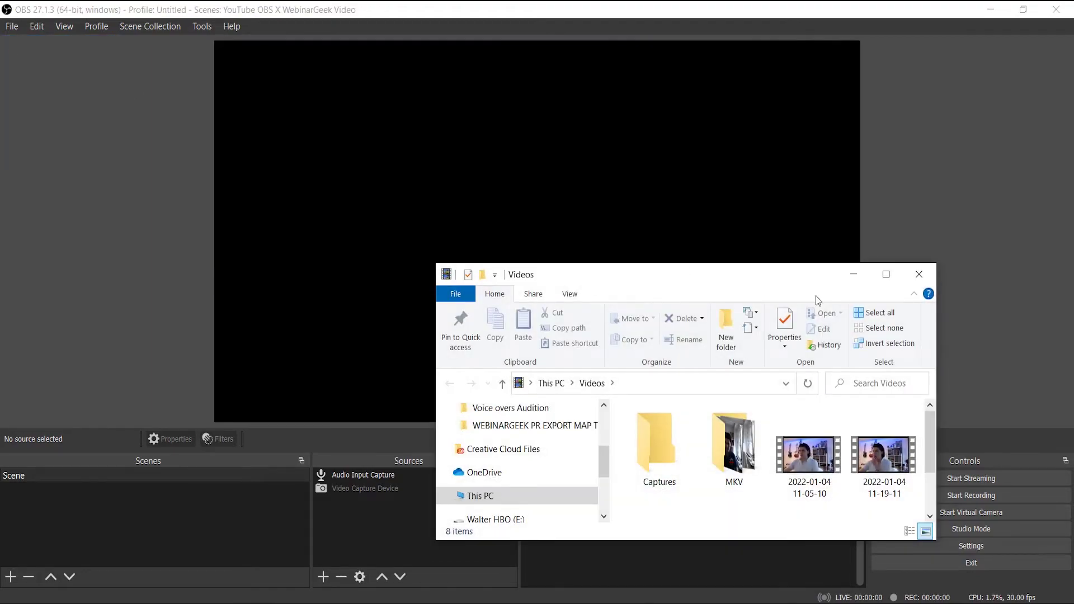
left_click(886, 275)
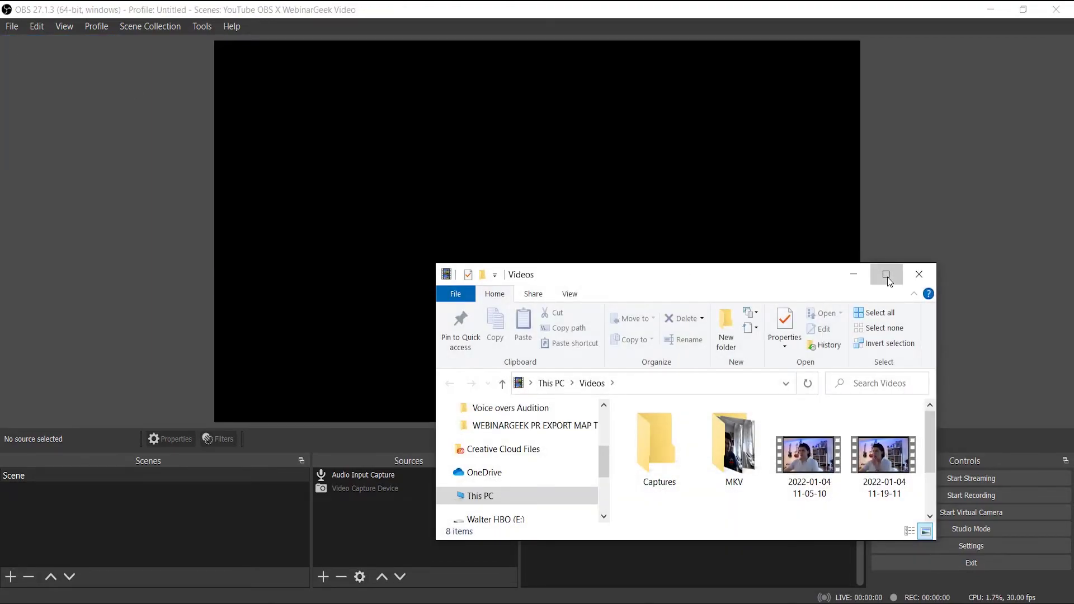
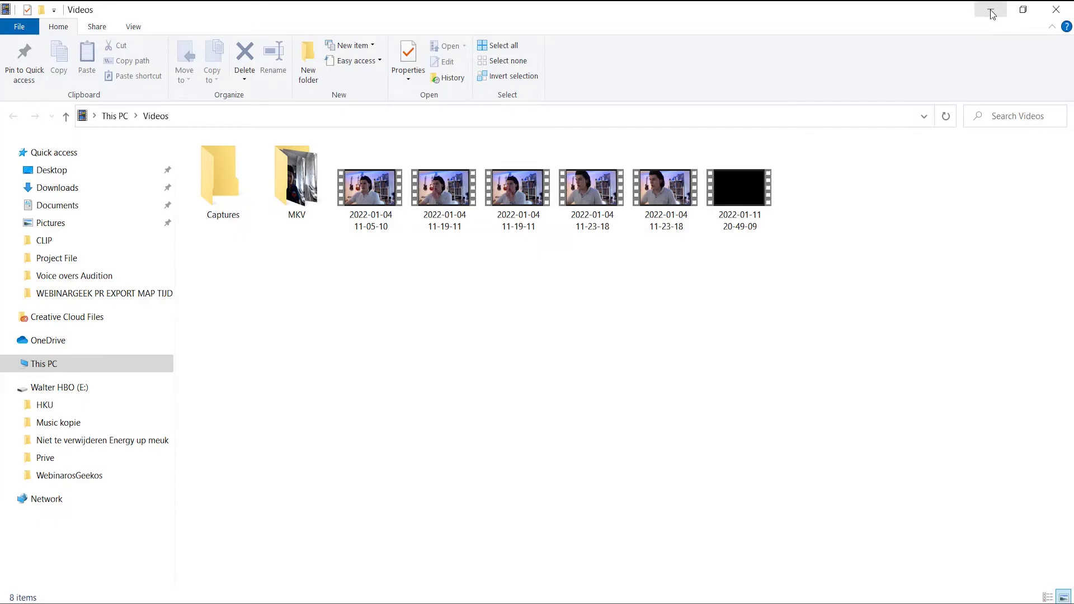
left_click(992, 10)
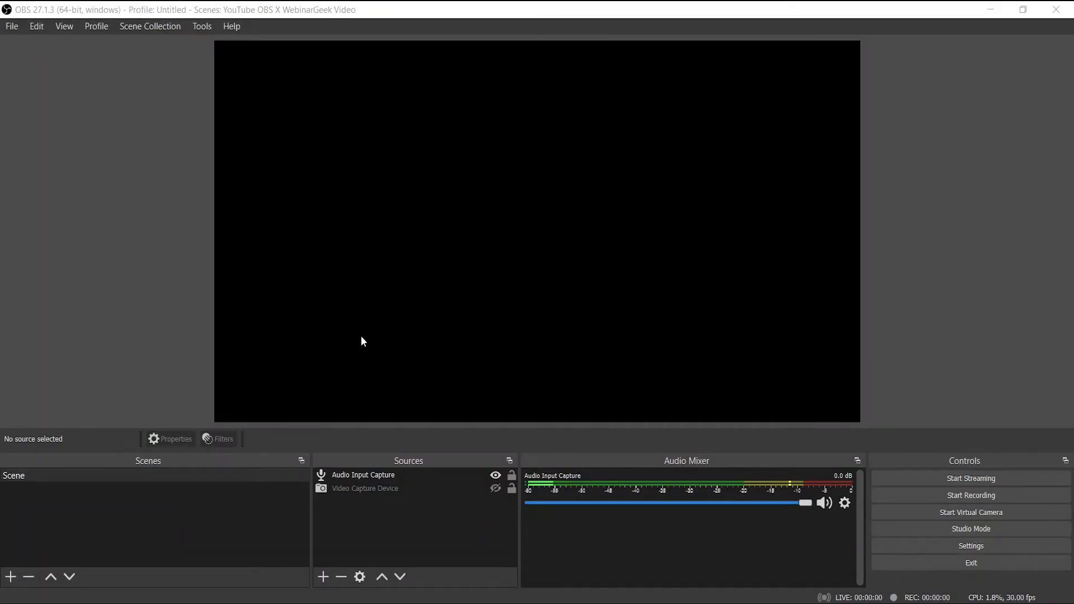
Step: Set the recording format to mp4 in the output settings and apply the change
left_click(13, 29)
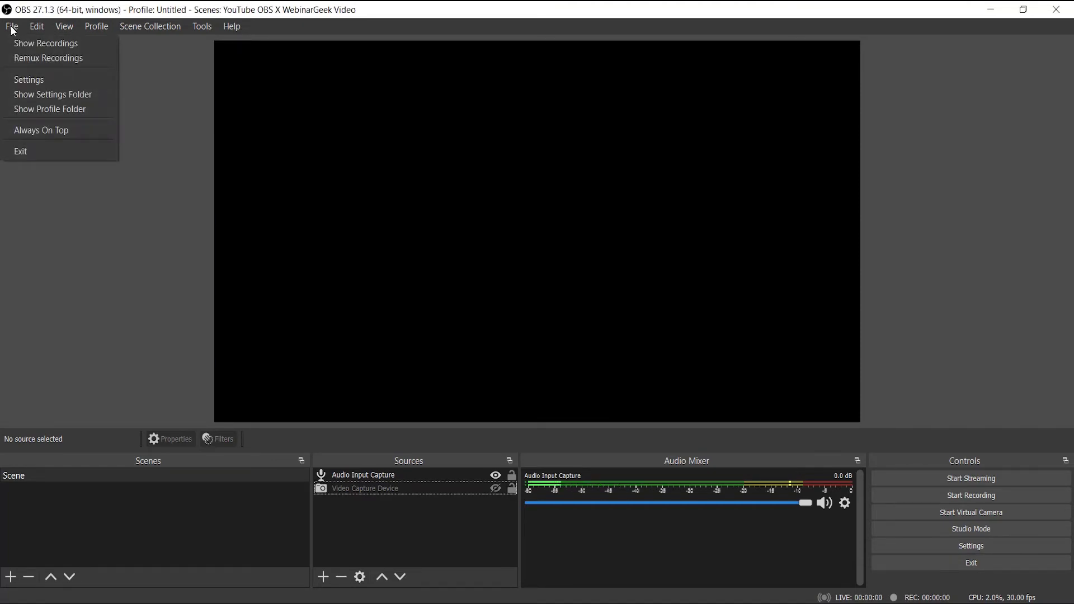
left_click(35, 81)
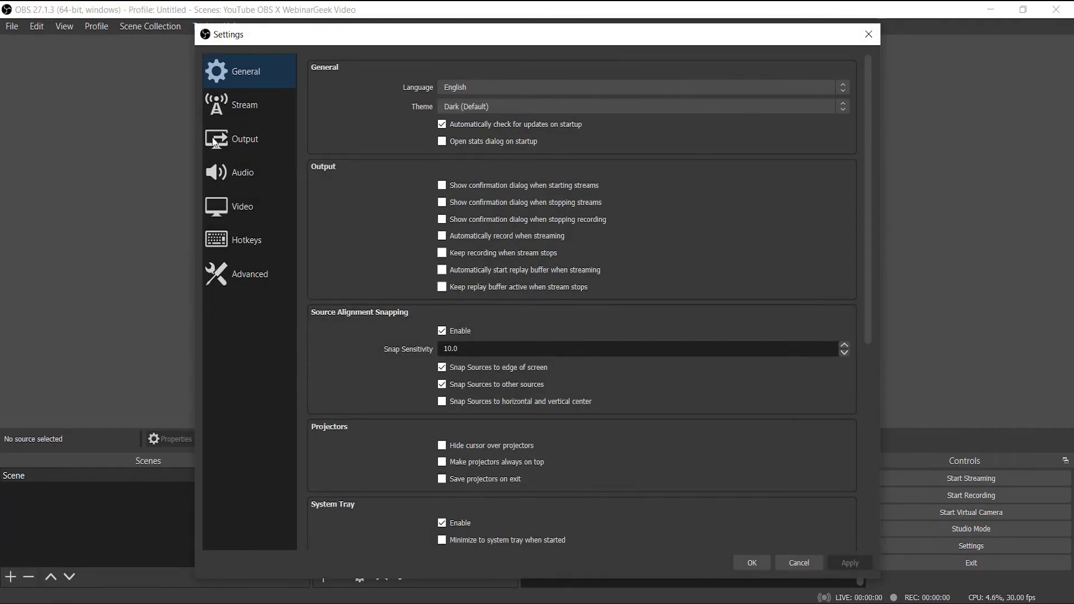
left_click(266, 148)
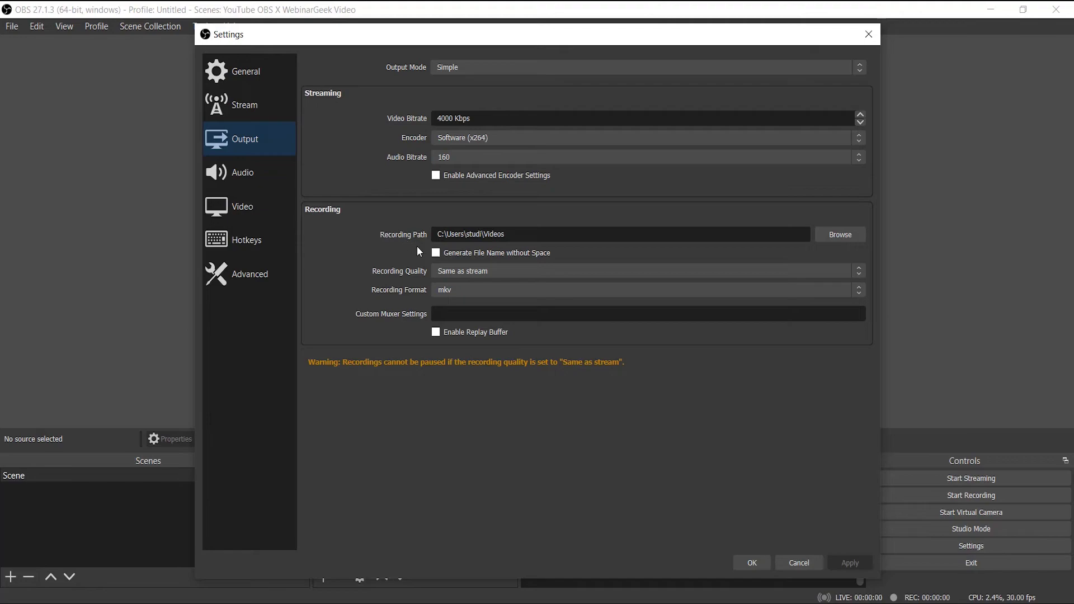
left_click(484, 289)
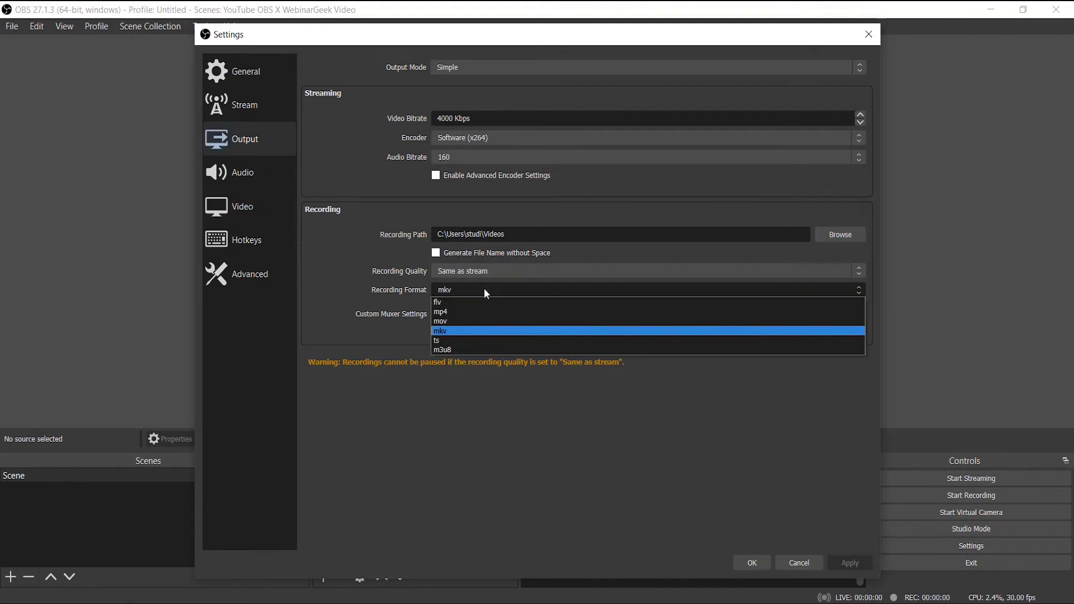
key("Escape")
key("Up")
key("Up")
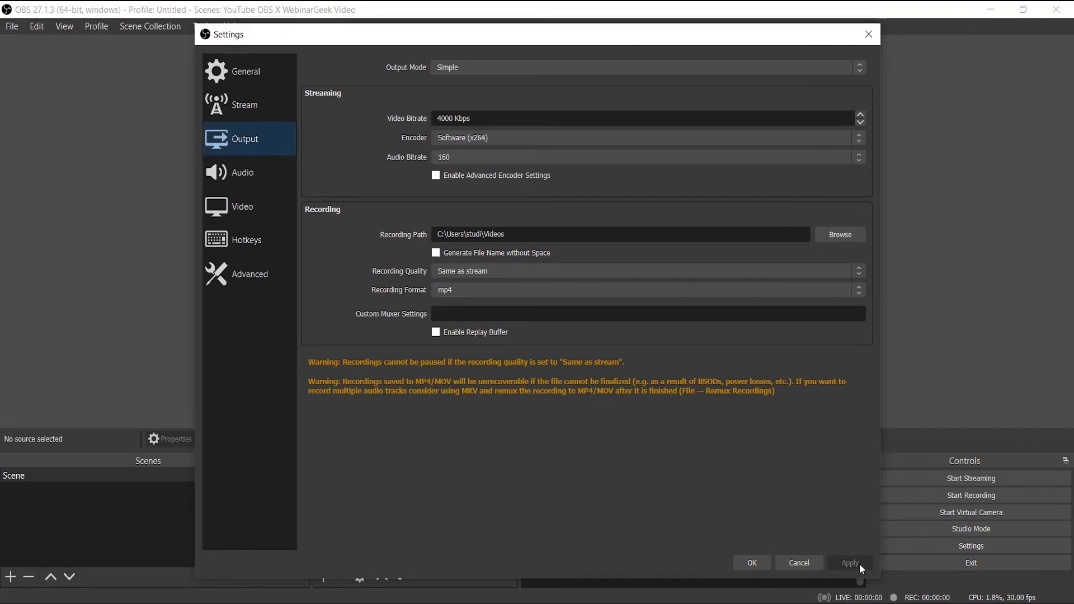
left_click(751, 566)
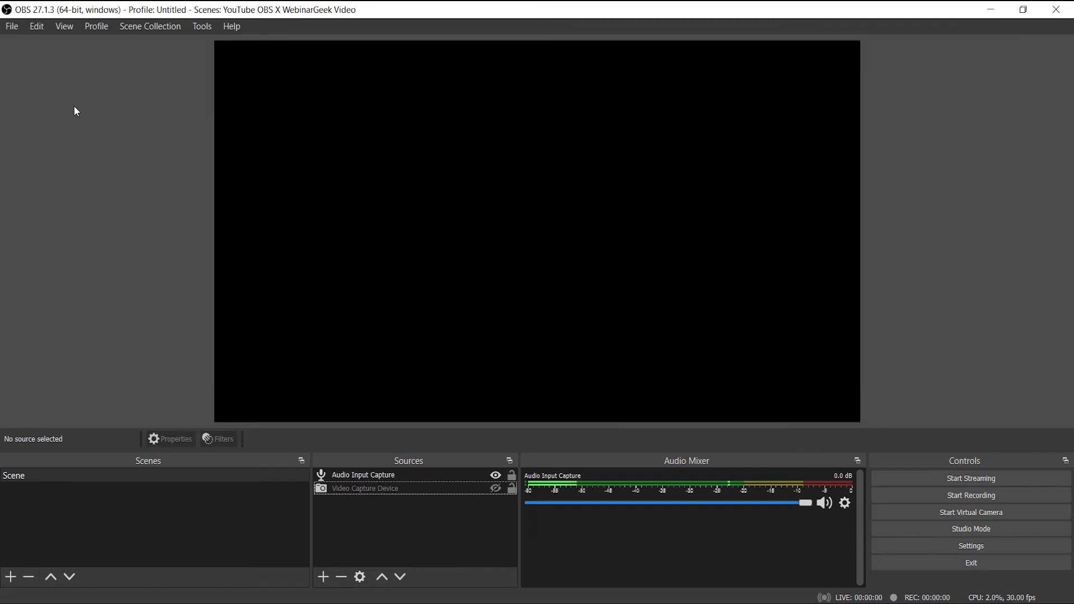
left_click(12, 27)
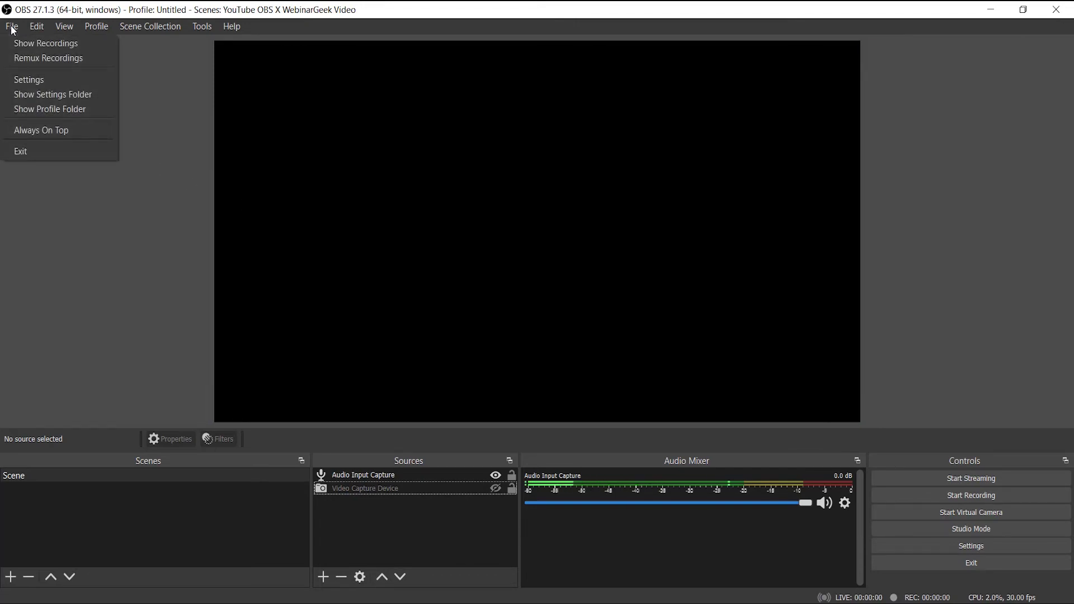
left_click(45, 60)
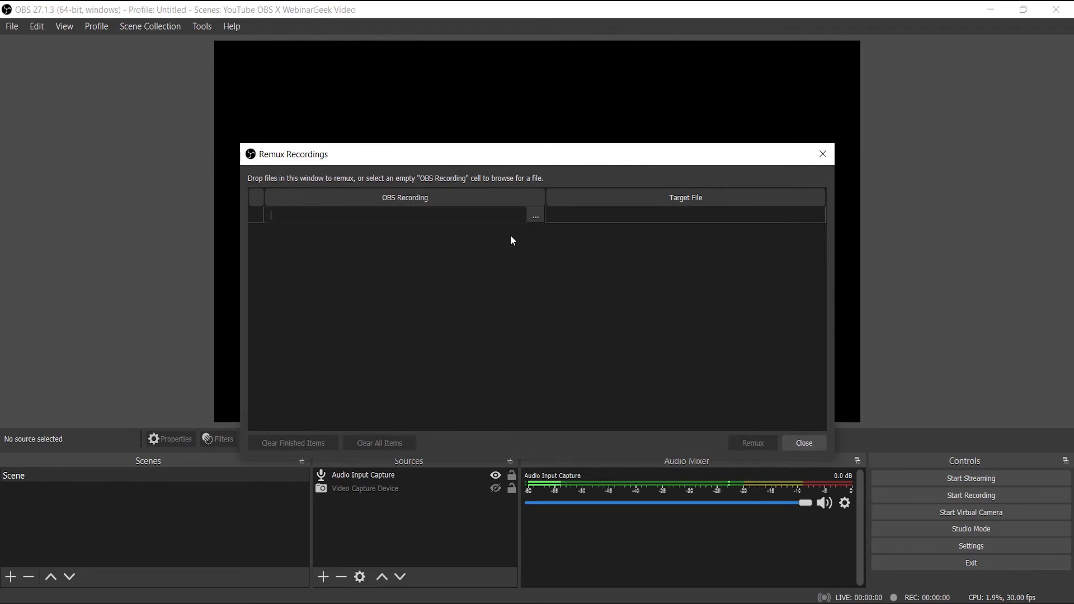
left_click(535, 218)
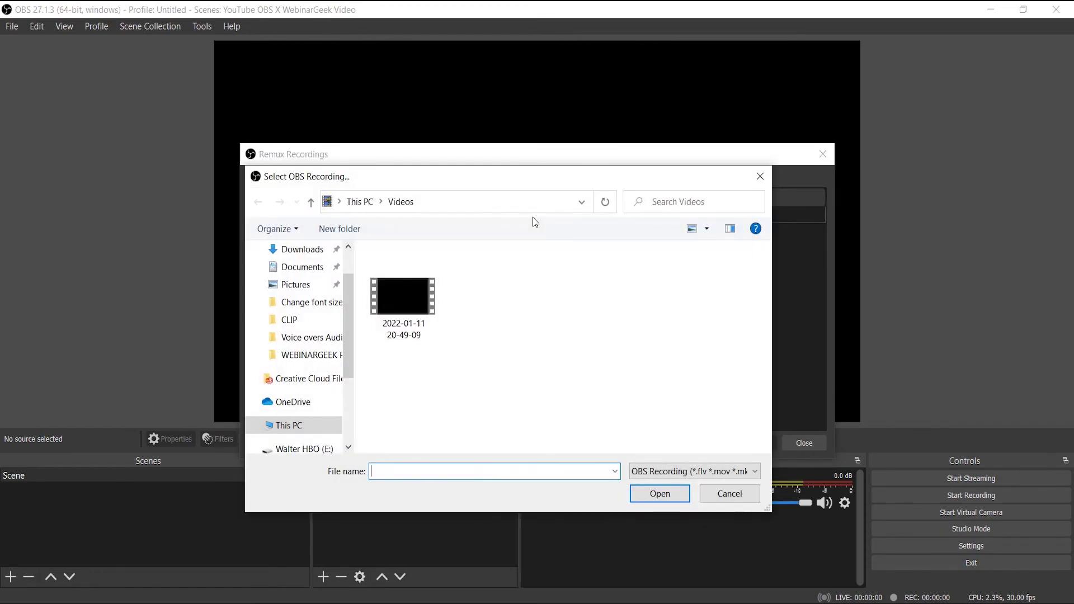
left_click(401, 302)
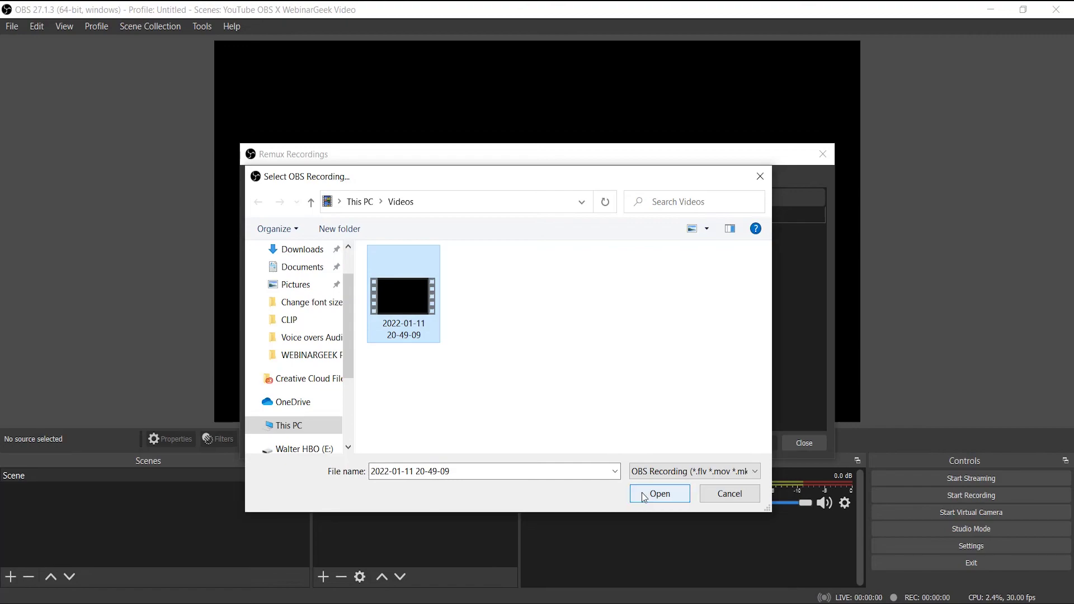
left_click(661, 494)
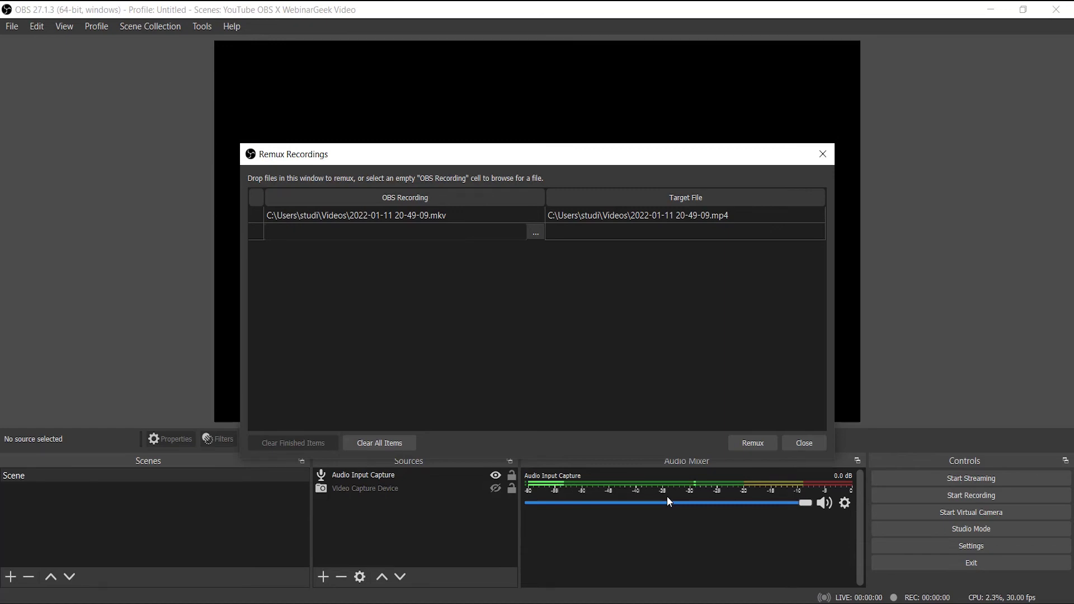
left_click(753, 445)
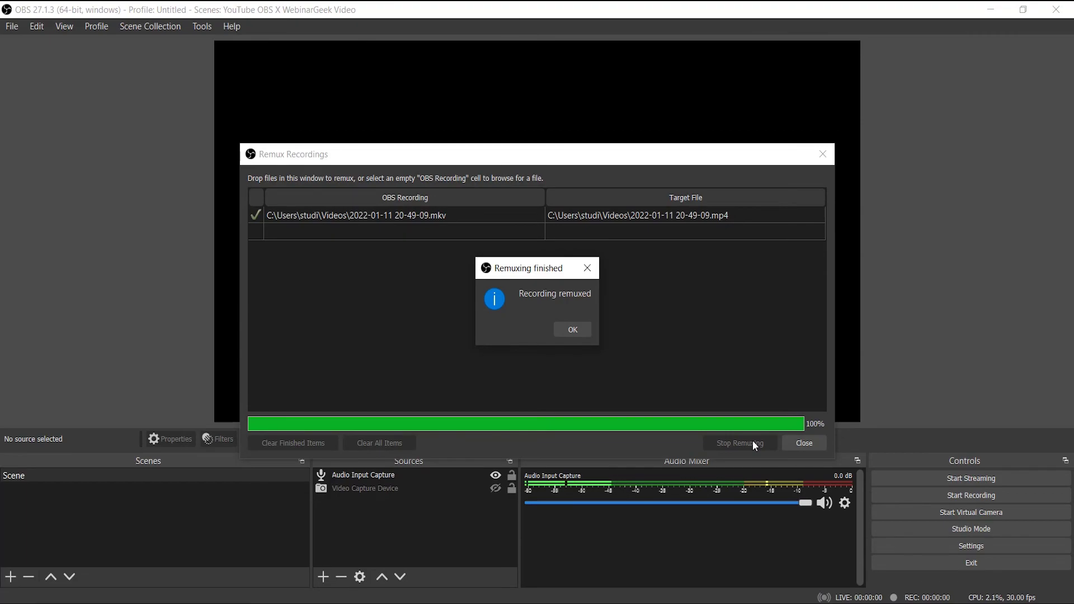